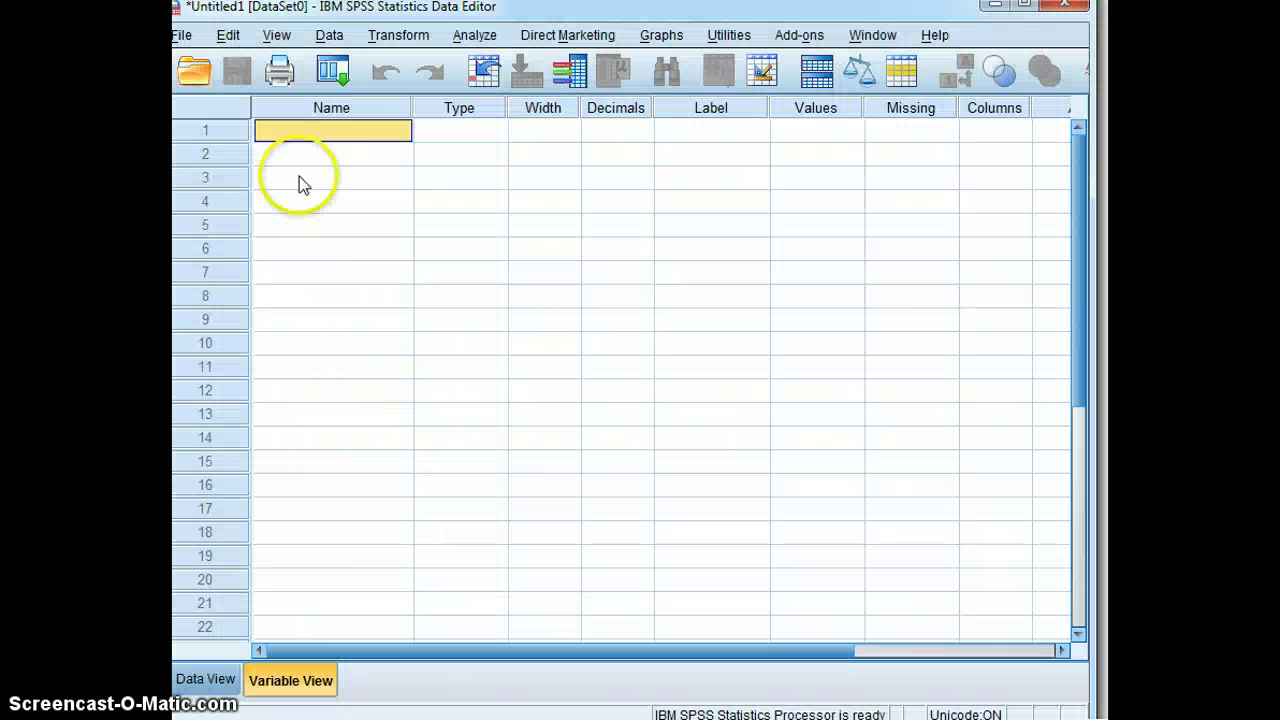
Step: Name the first variable Exercise_type and lower its decimals to 0
text(Exercise_type)
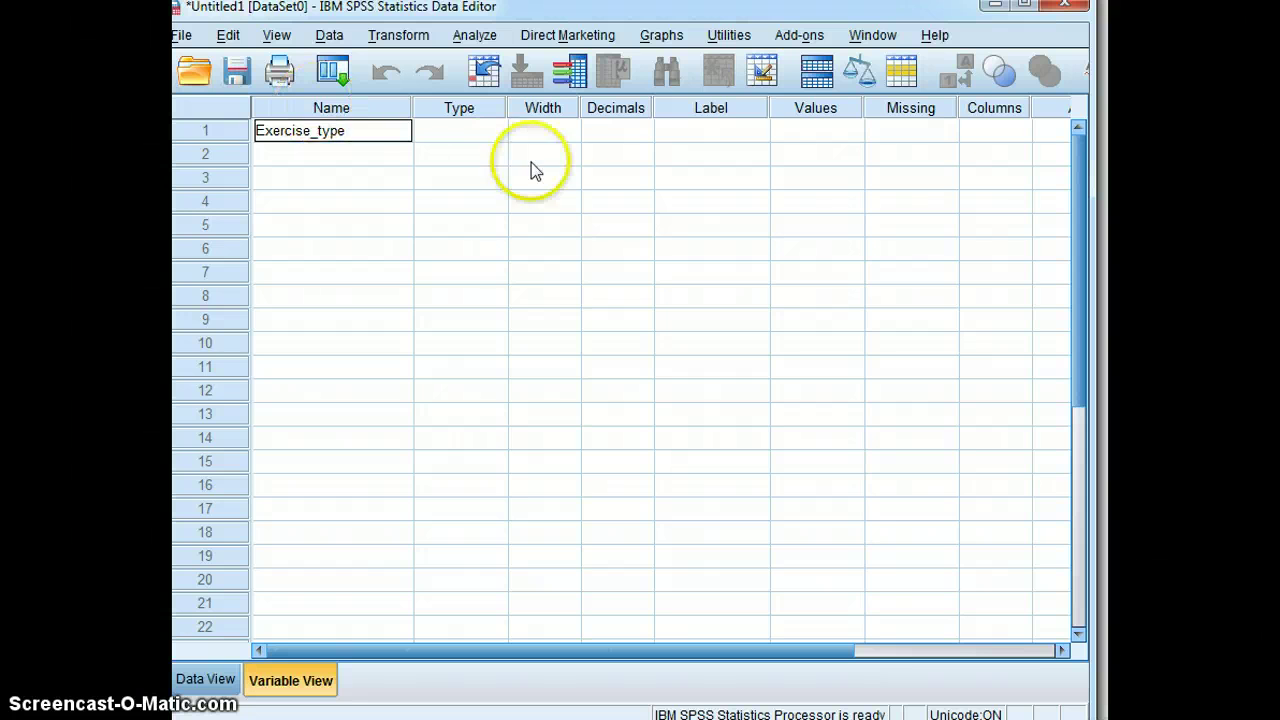
click(531, 162)
click(615, 130)
click(645, 137)
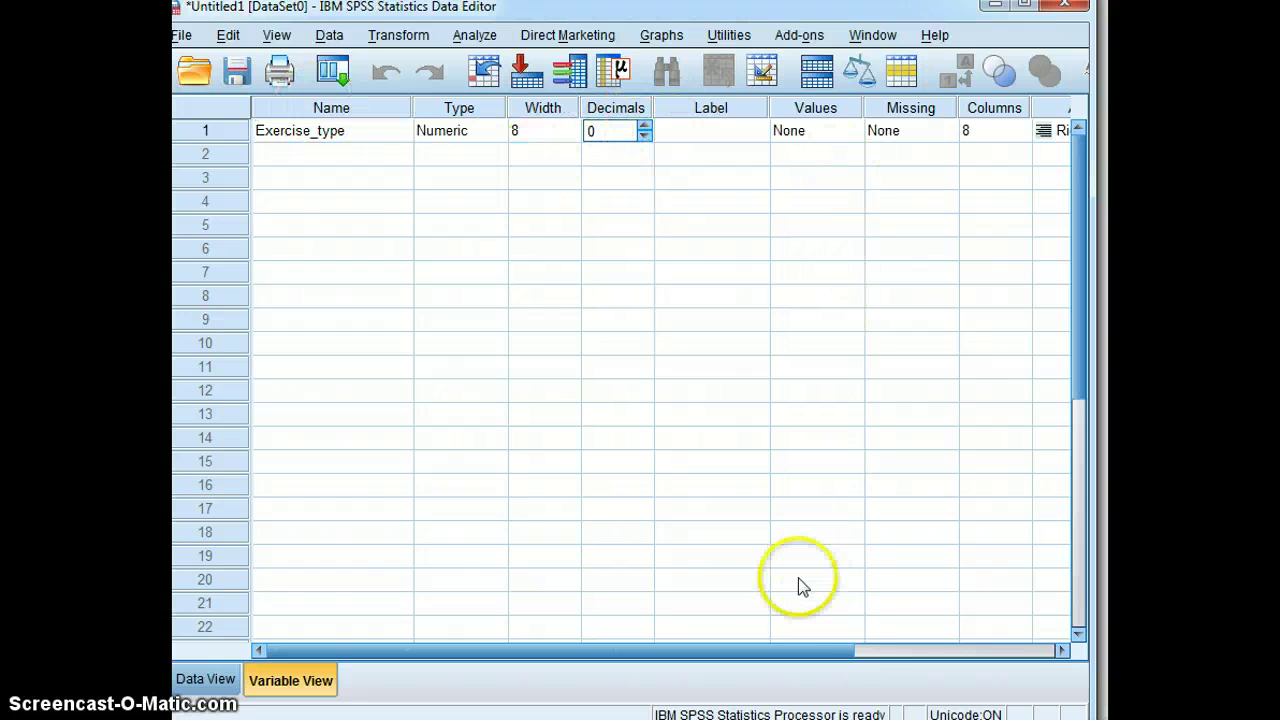
drag(793, 640, 841, 650)
Step: Add the value label 1 = Jumping Rope Group to Exercise_type, copying the name from Word
click(780, 131)
click(795, 131)
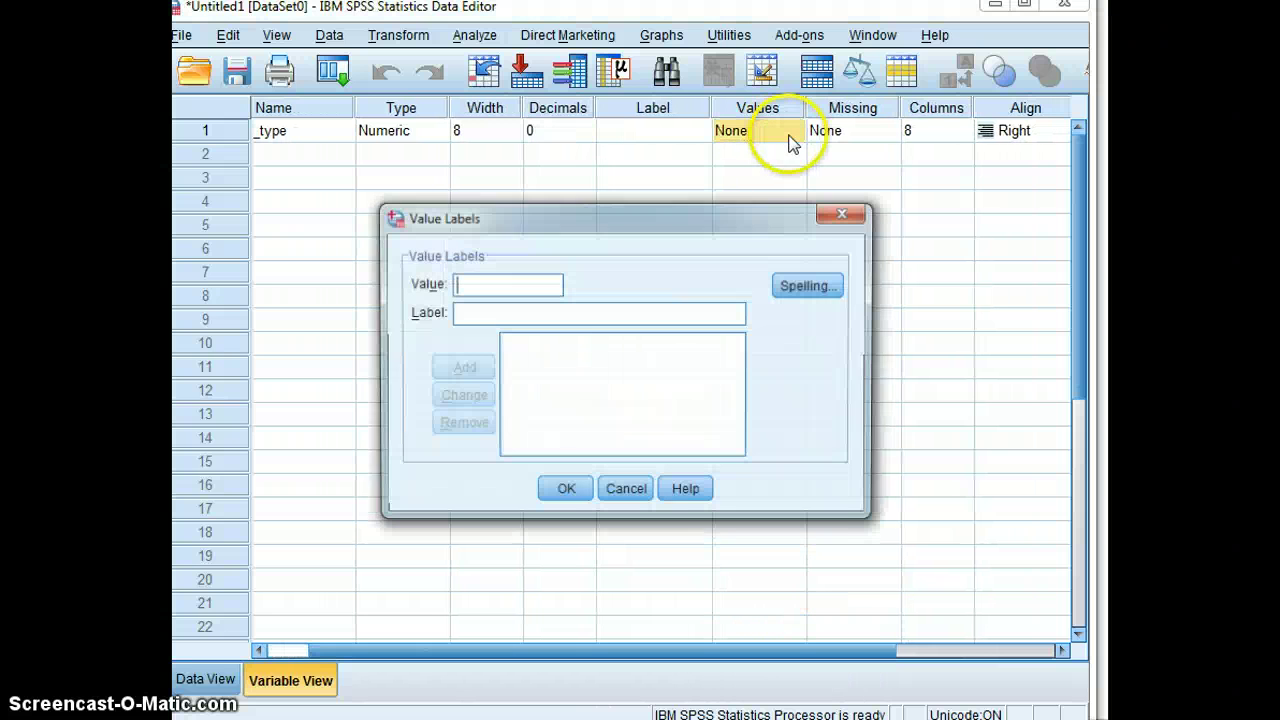
click(502, 287)
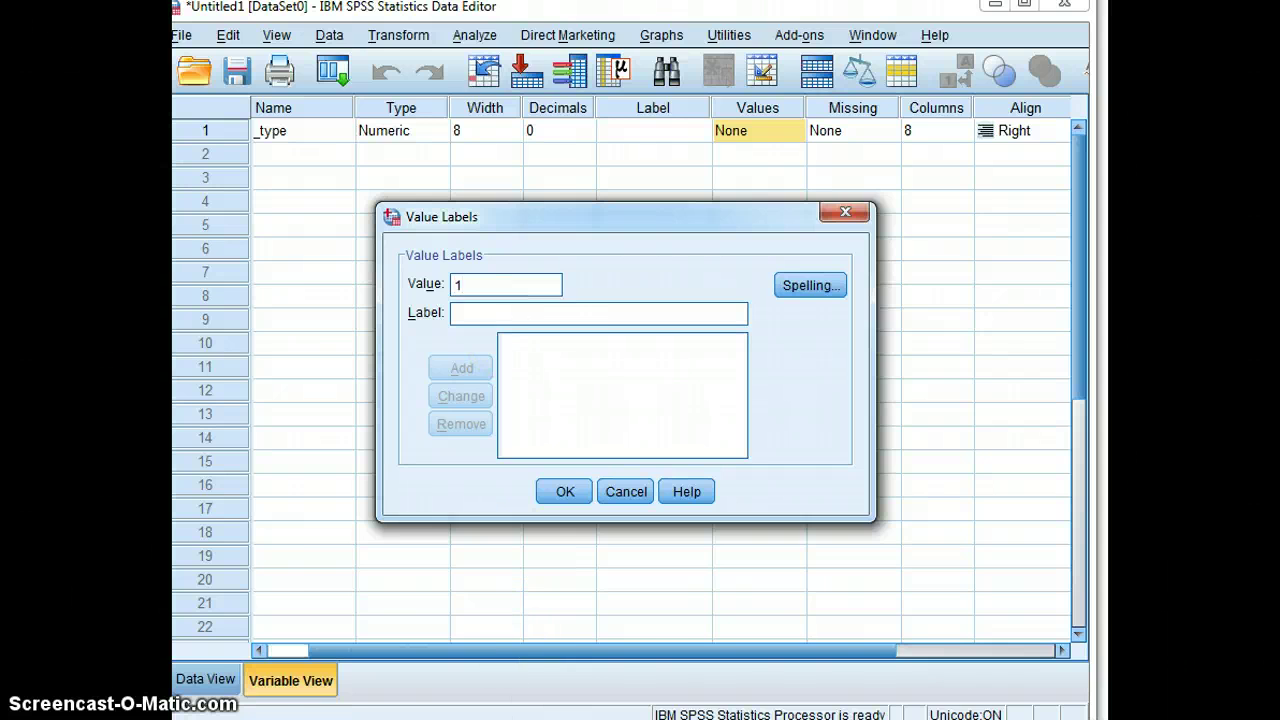
key(alt+Tab)
drag(399, 326, 423, 323)
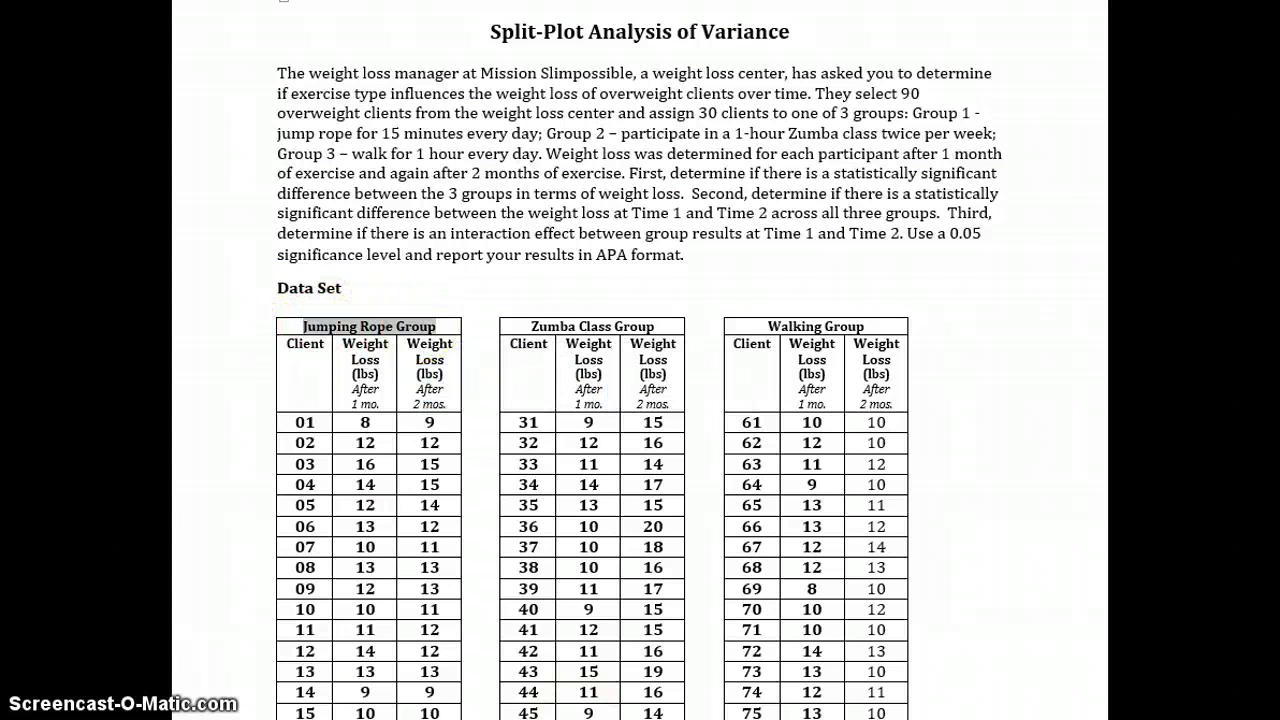
key(ctrl+c)
key(alt+Tab)
click(486, 316)
key(ctrl+v)
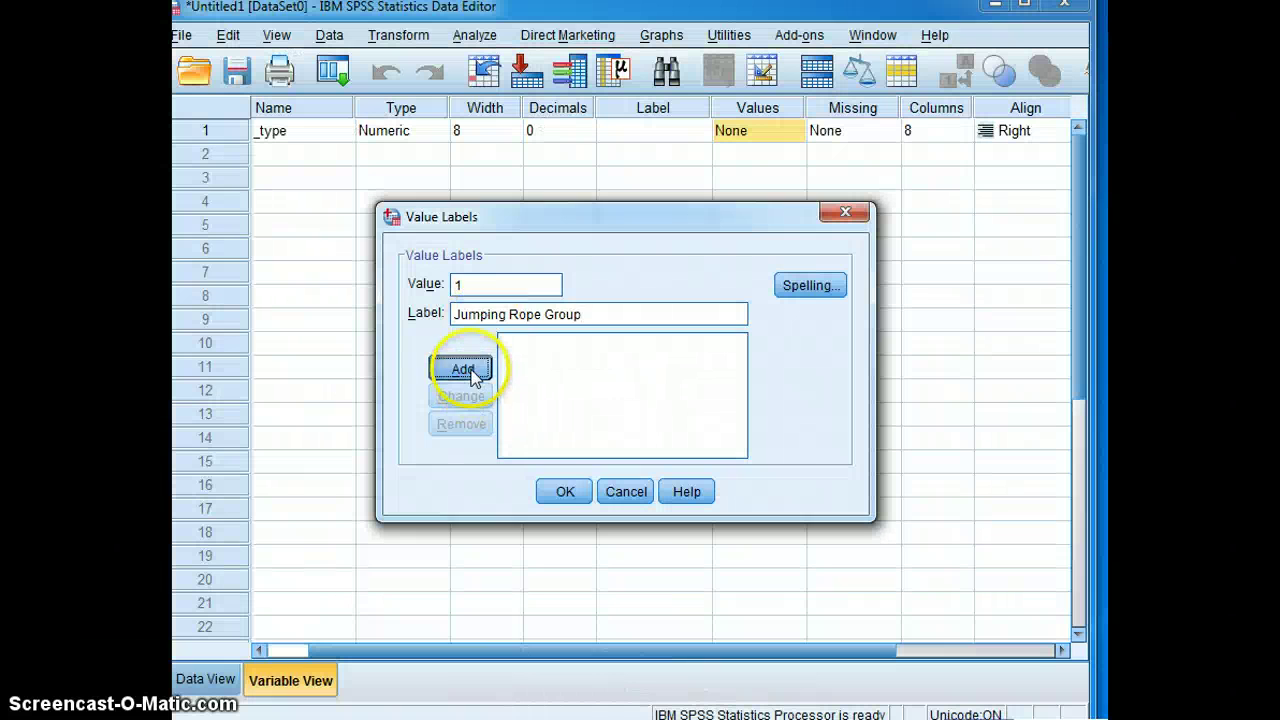
click(474, 372)
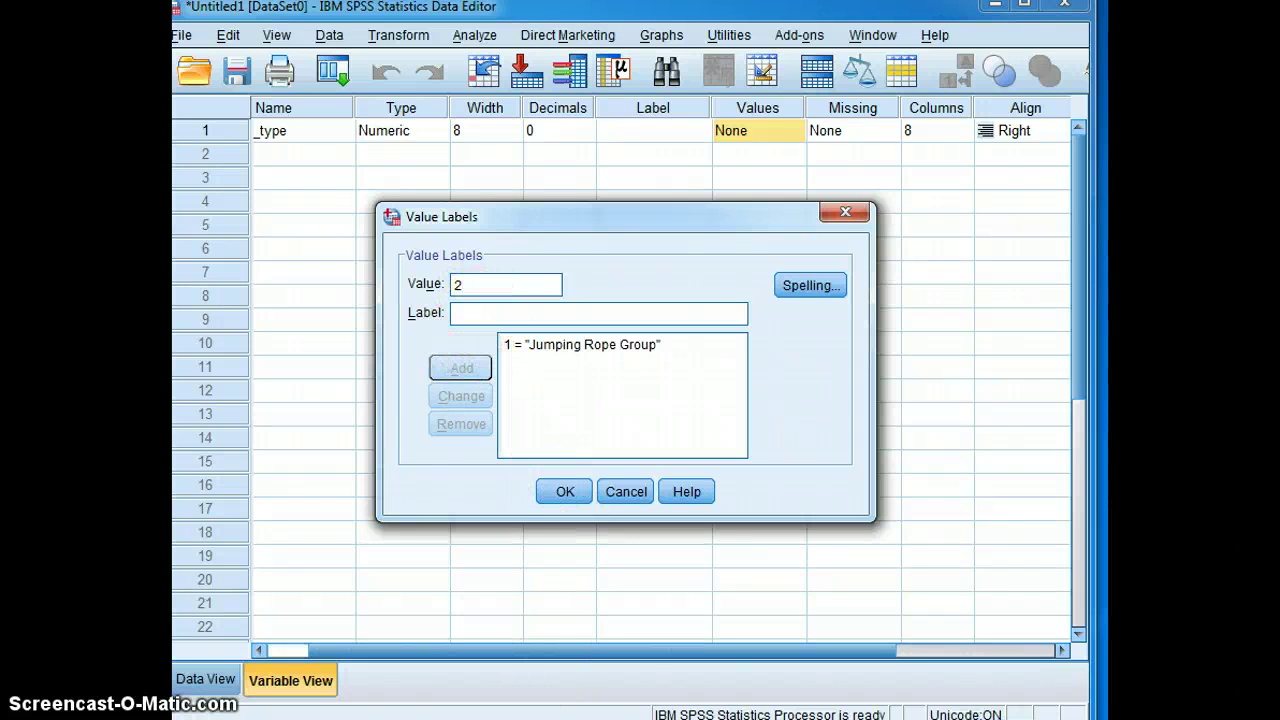
Step: Add the value label 2 = Zumba Class Group from the Word document
key(alt+Tab)
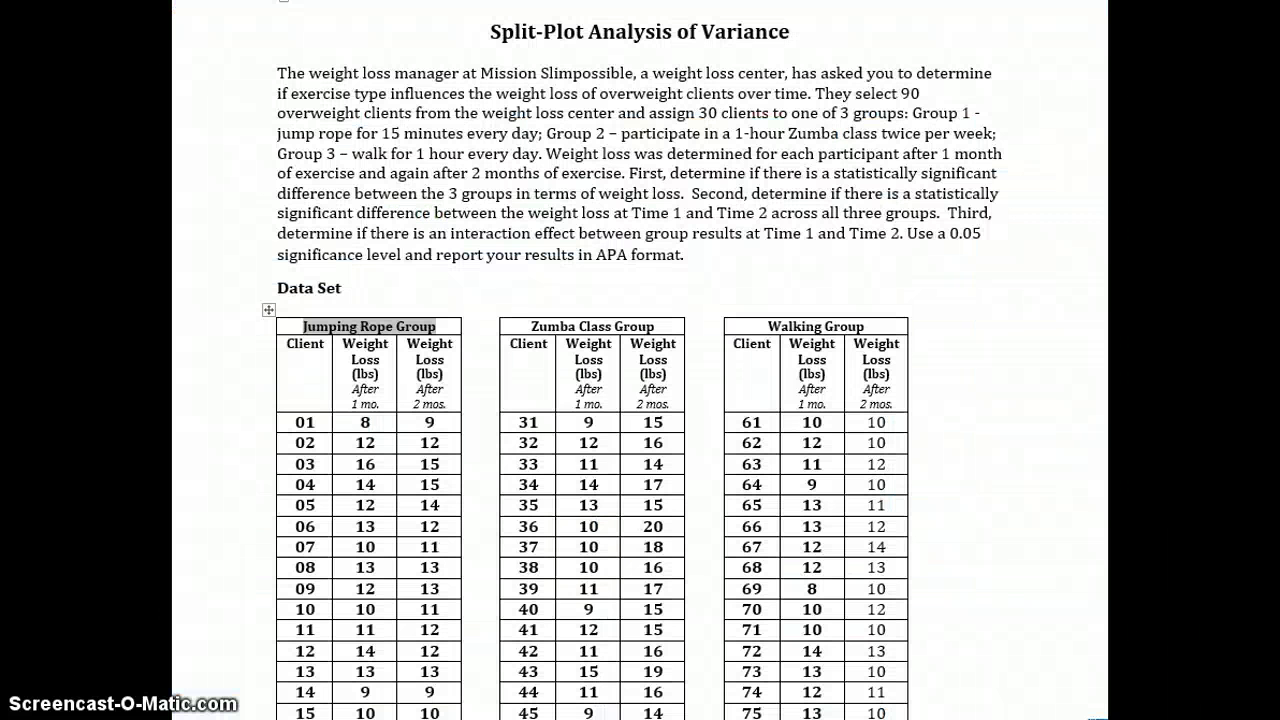
drag(533, 330, 641, 333)
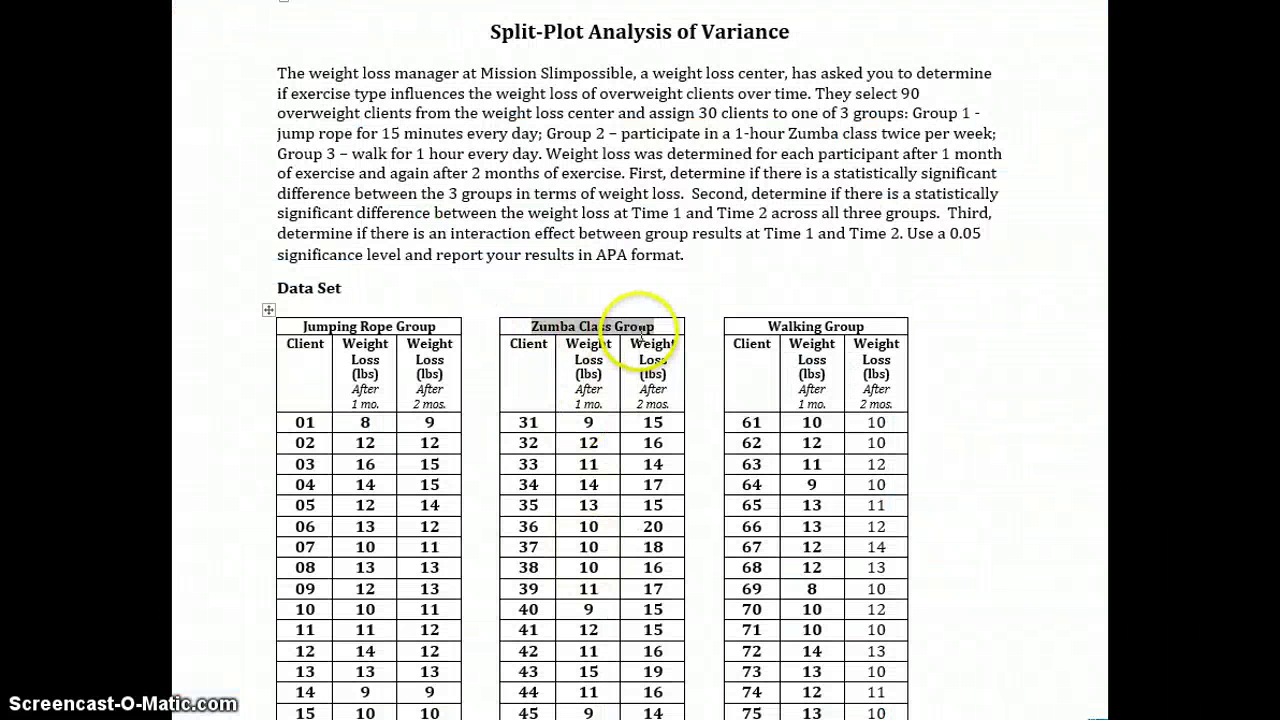
key(alt+Tab)
key(ctrl+v)
click(460, 368)
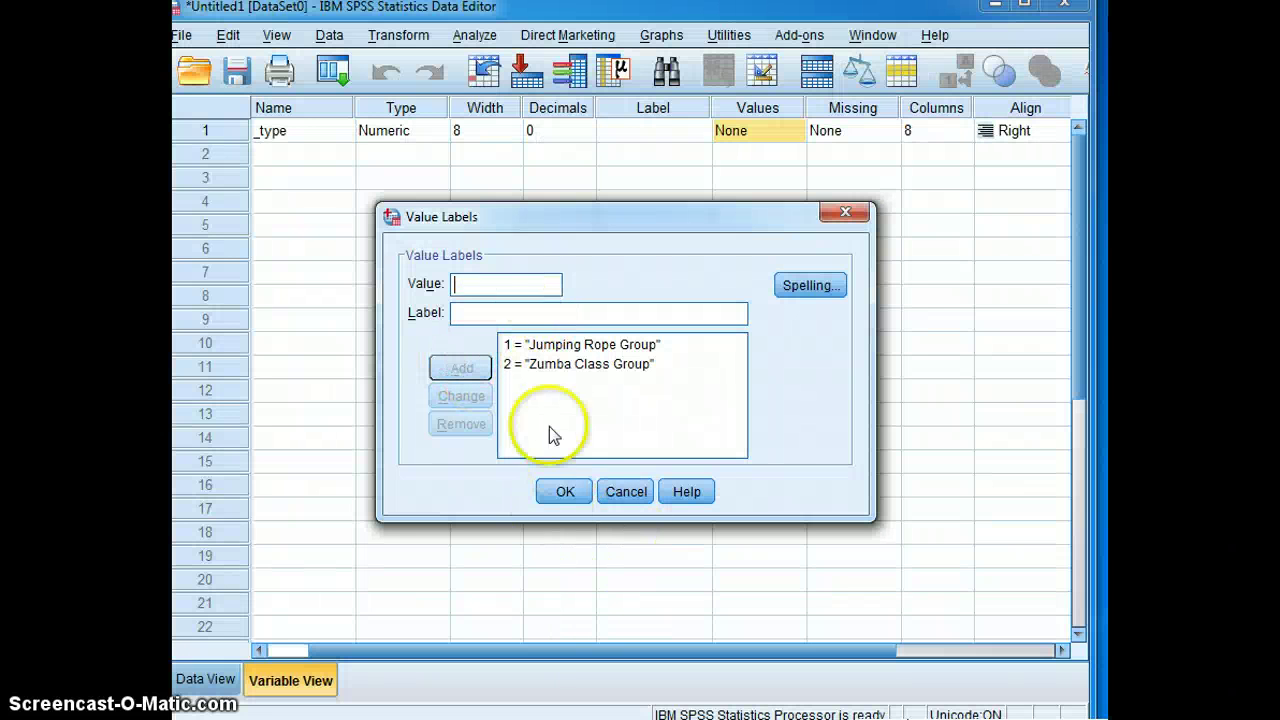
Step: Add the value label 3 = Walking Group and confirm the three labels
click(490, 286)
text(3)
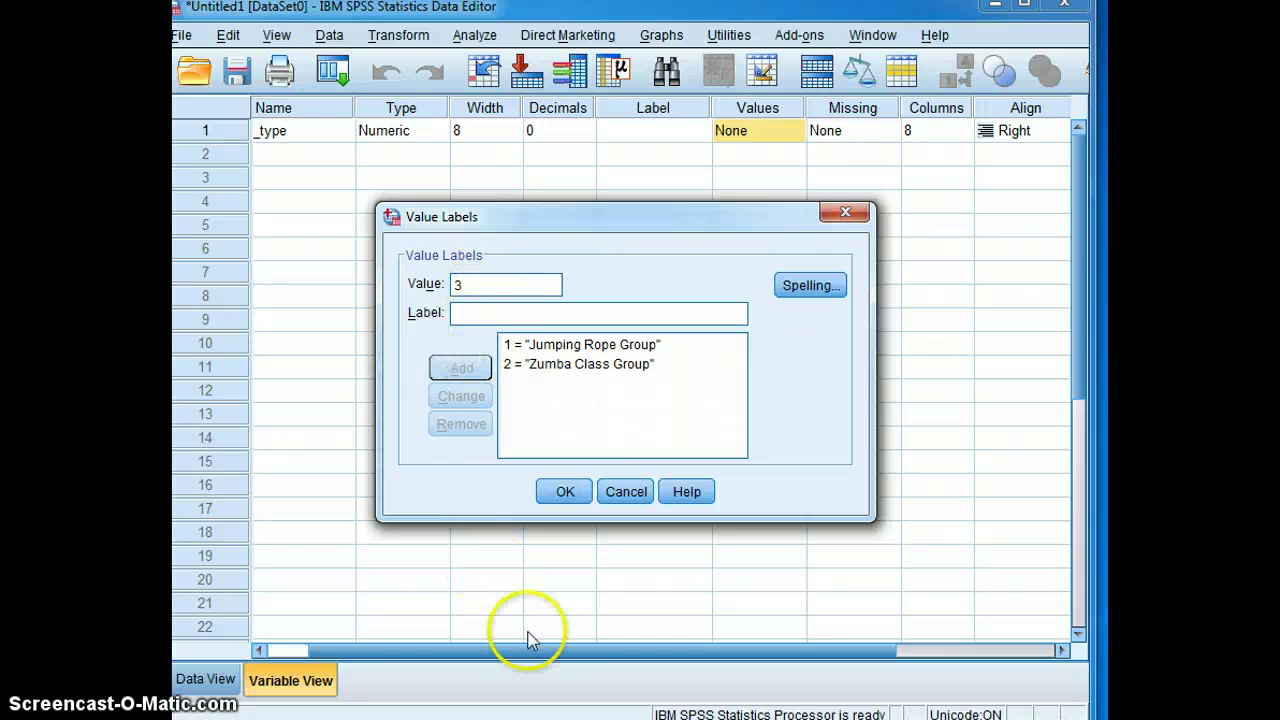
key(alt+Tab)
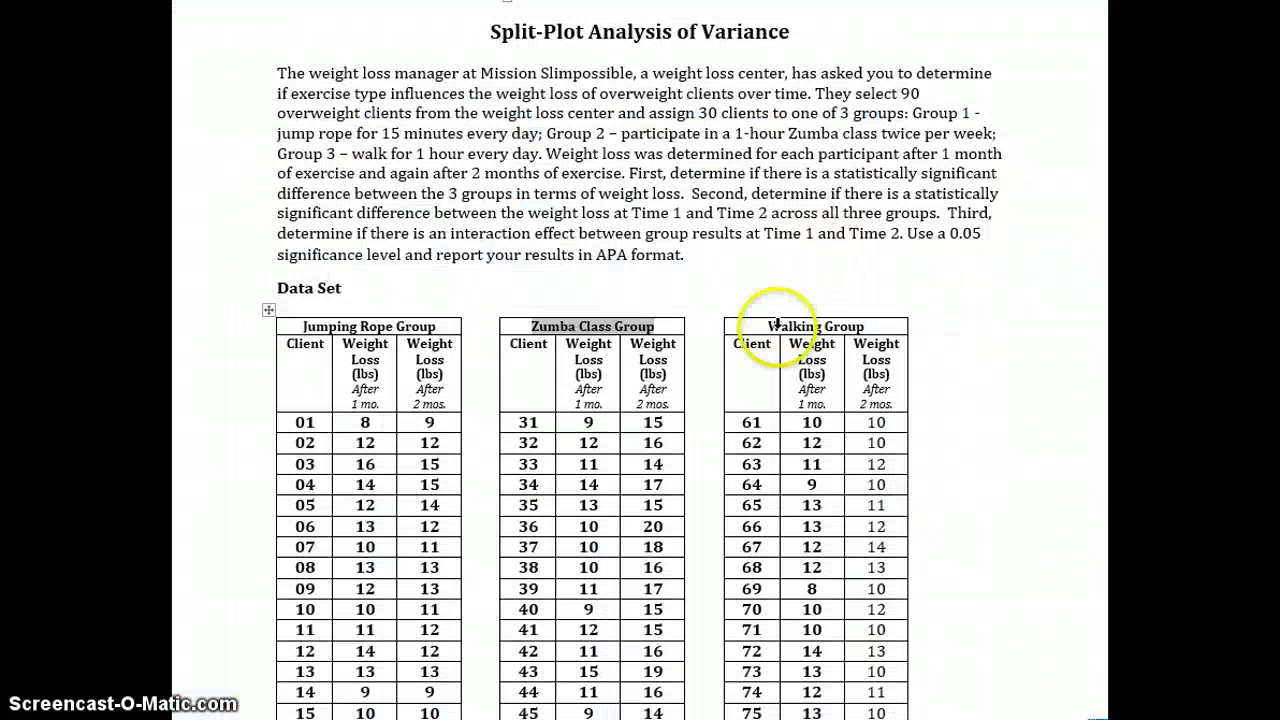
drag(770, 326, 865, 320)
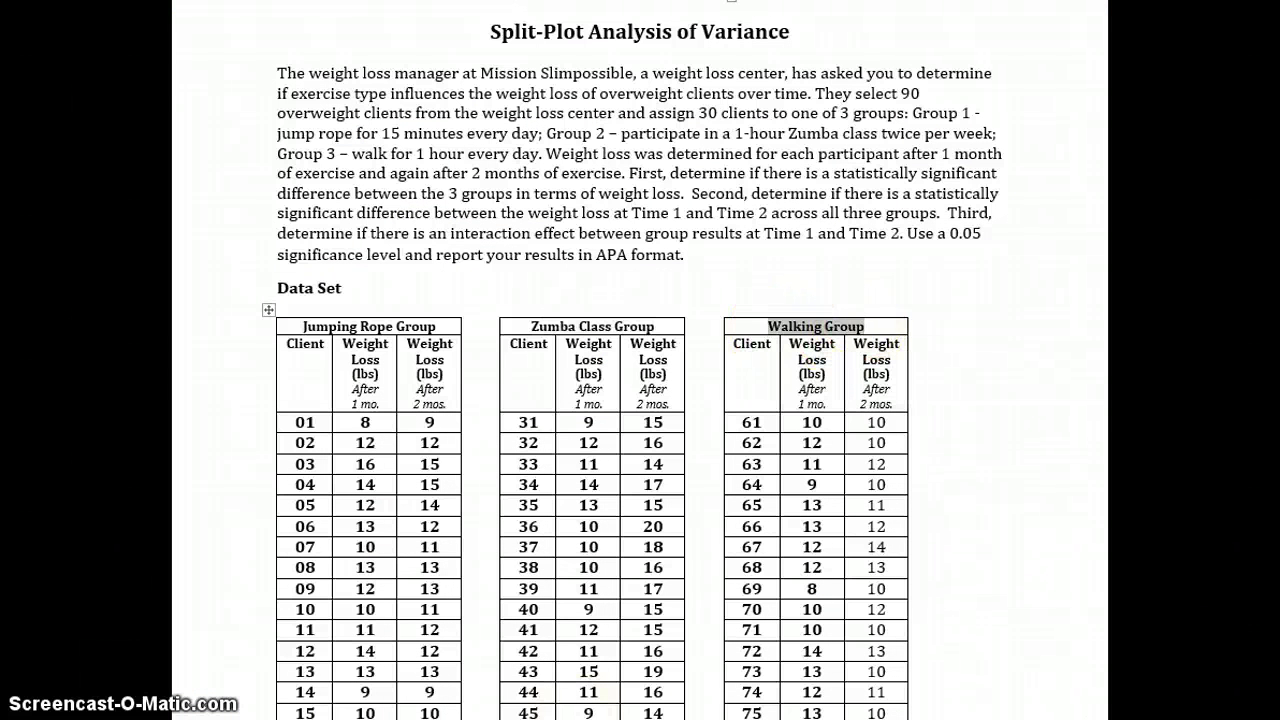
key(alt+Tab)
click(528, 312)
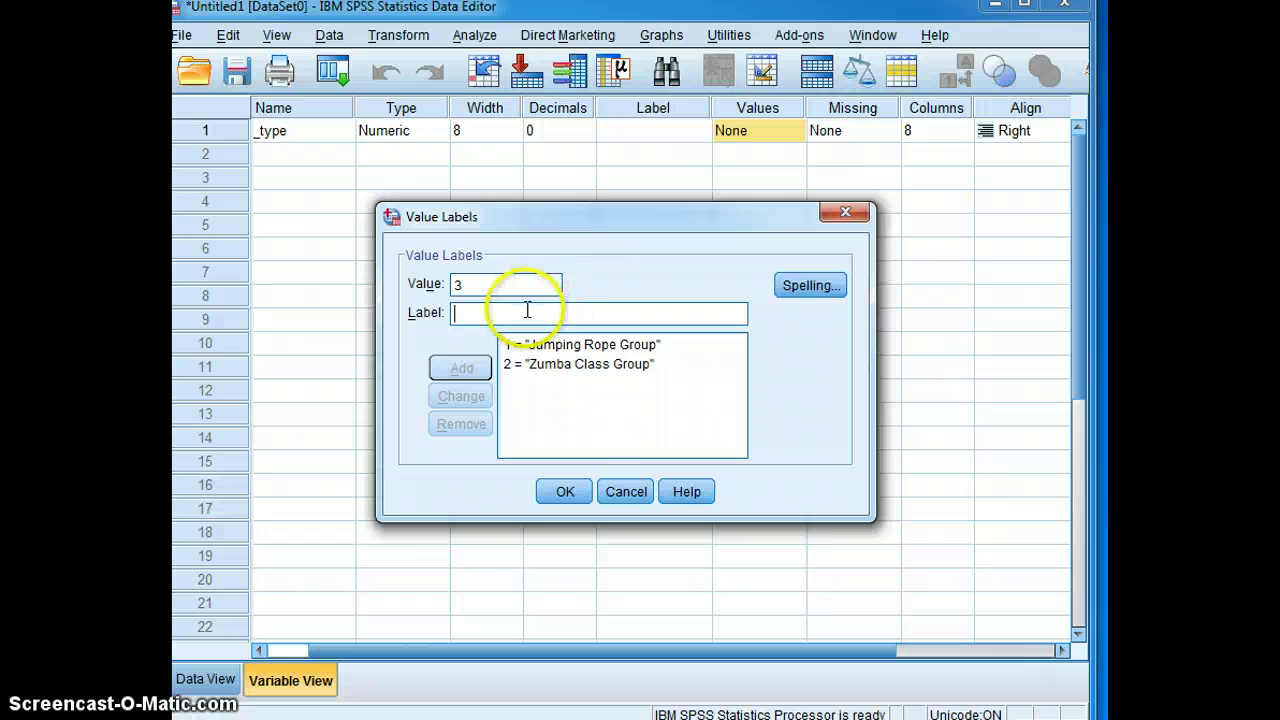
key(ctrl+v)
click(460, 368)
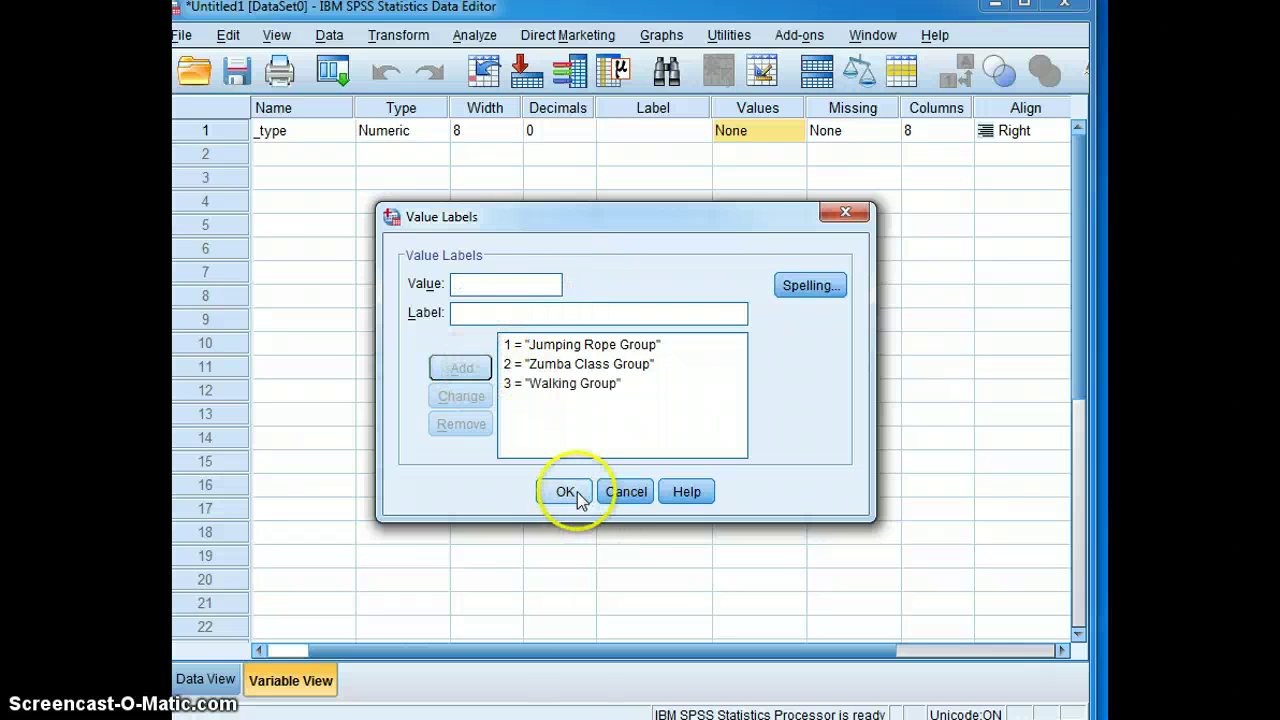
click(566, 492)
drag(639, 649, 923, 655)
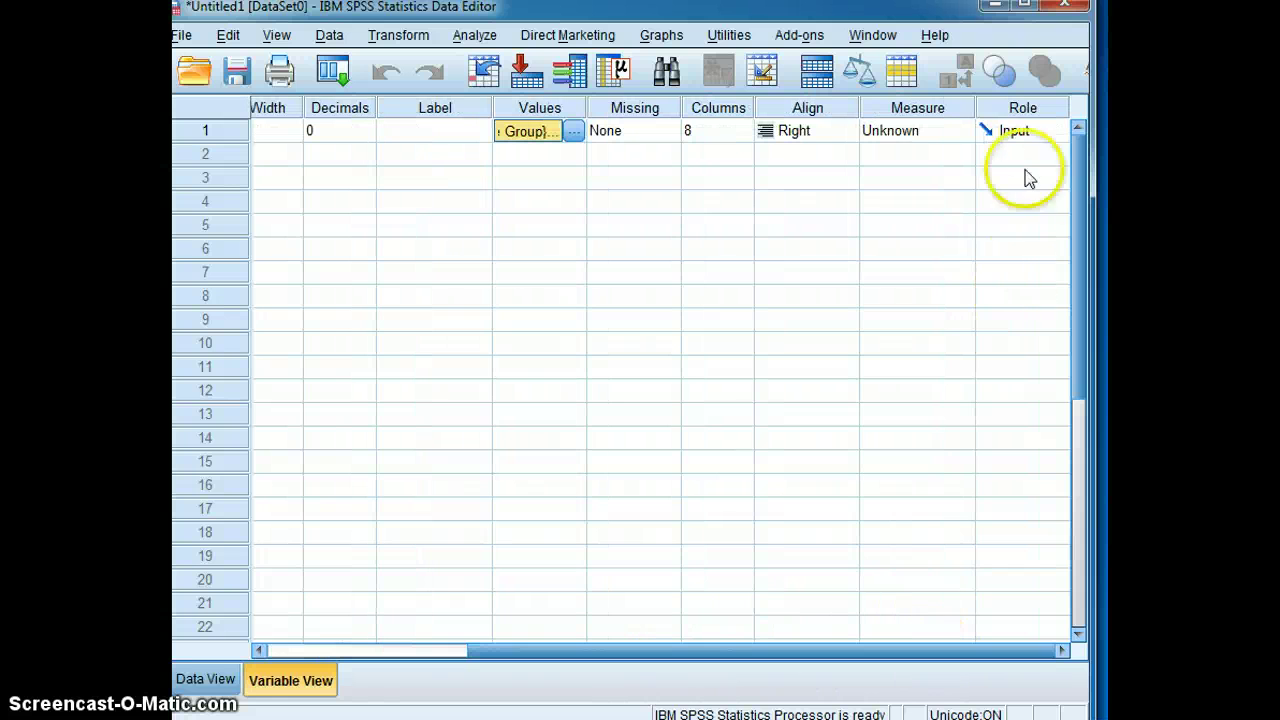
Step: Set Exercise_type's measurement level to Nominal, then bring the Word data document forward
click(958, 131)
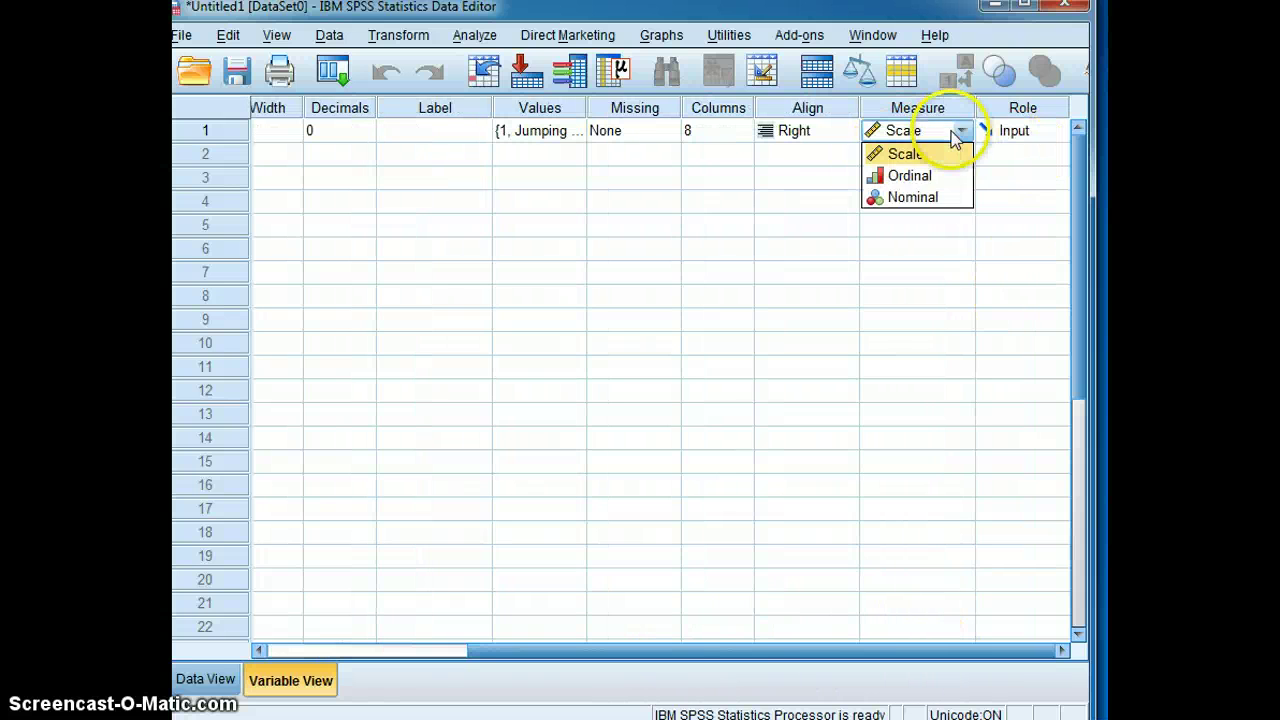
click(937, 197)
drag(726, 649, 434, 666)
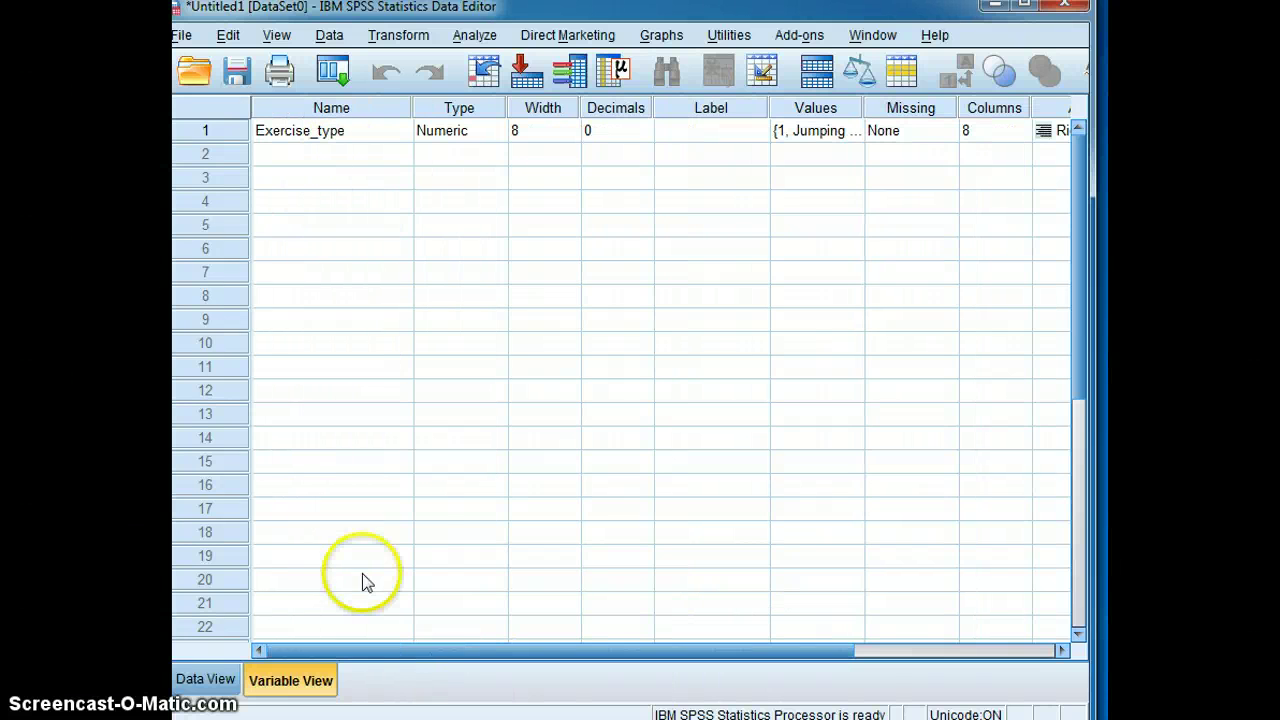
key(alt+Tab)
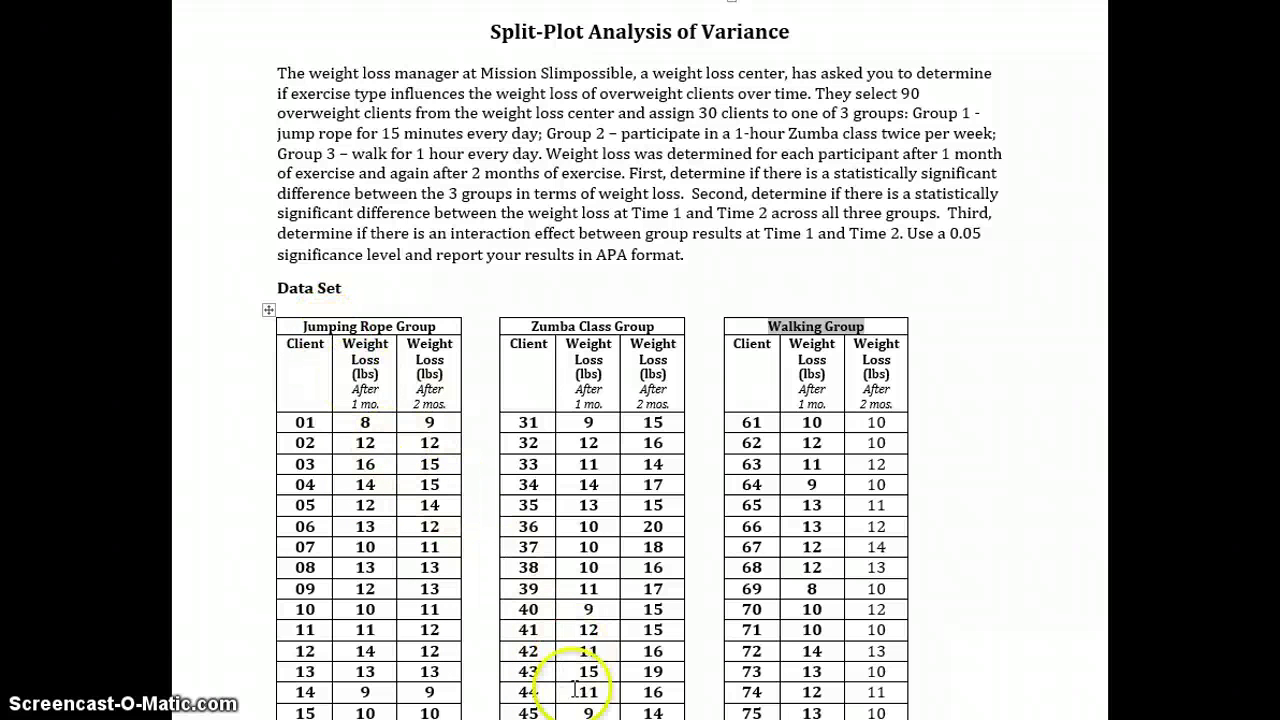
Step: Define variables Weight_After_1_month and Weight_After_2_months in rows 2 and 3
key(alt+Tab)
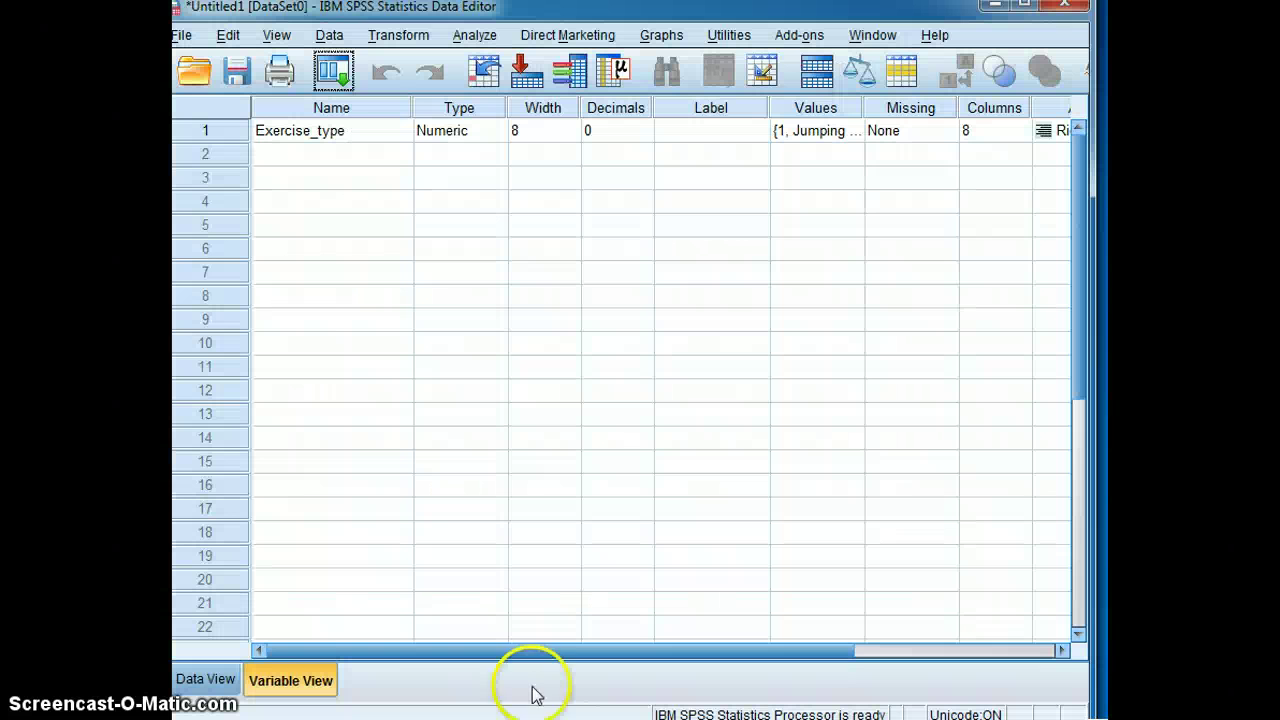
click(308, 160)
text(Weight_After_1_month)
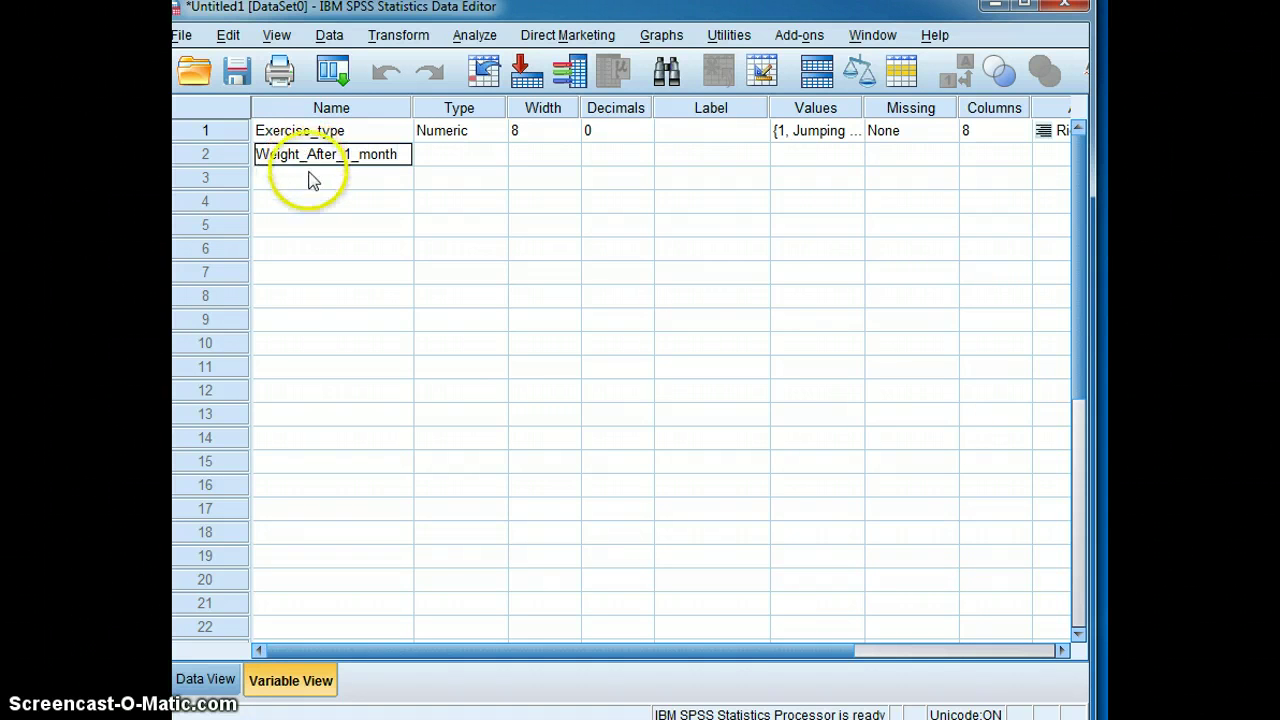
click(312, 180)
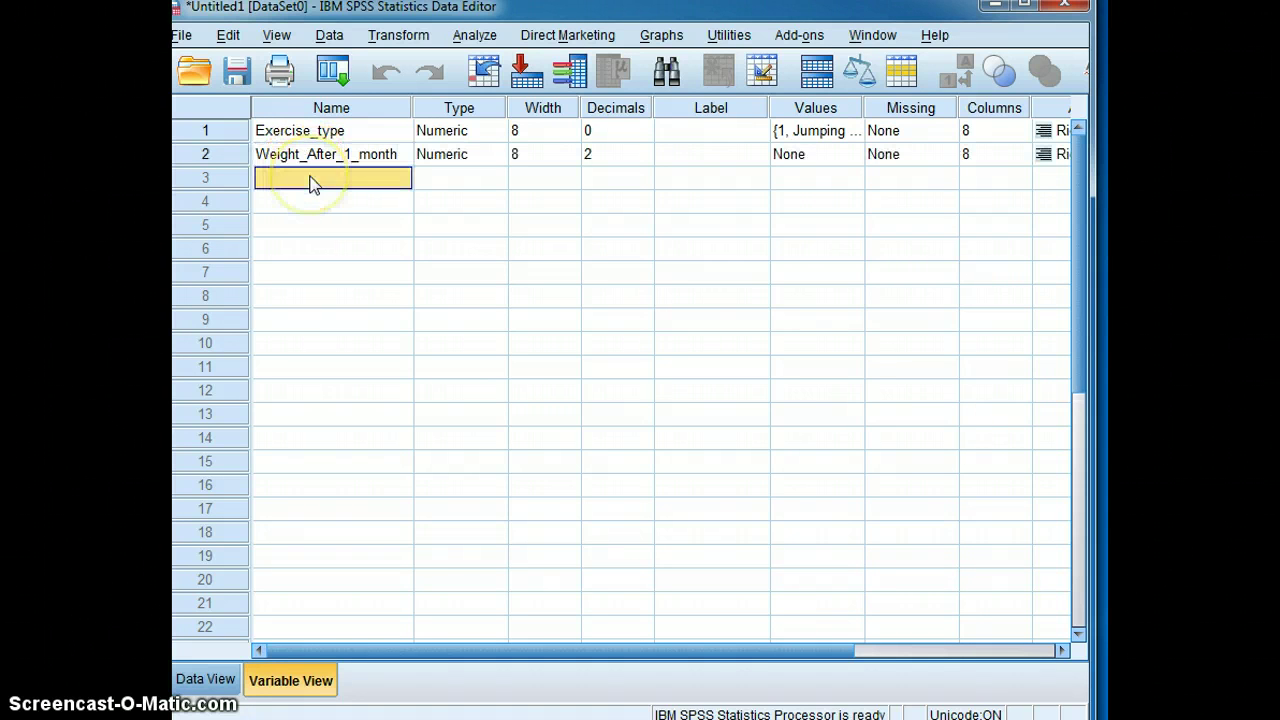
text(Weight_After)
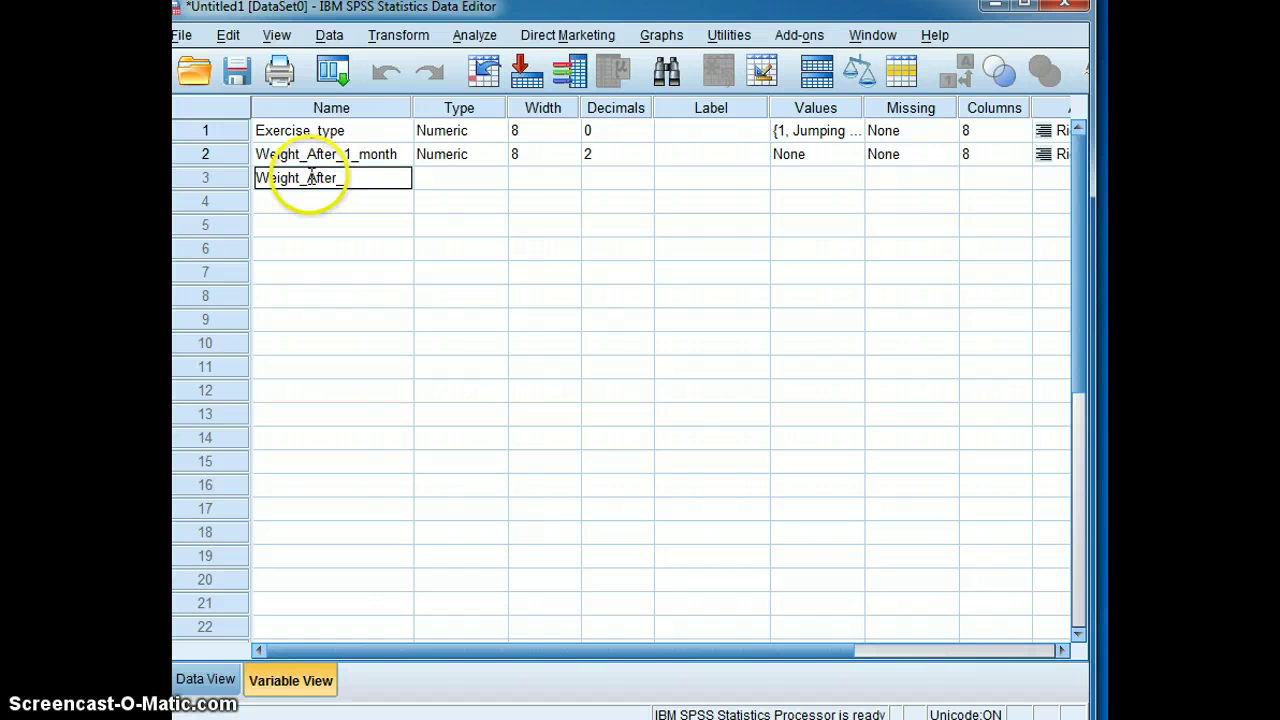
text(_2_months)
Step: Give both weight variables 0 decimals and Scale measurement, then show the data grid
click(612, 158)
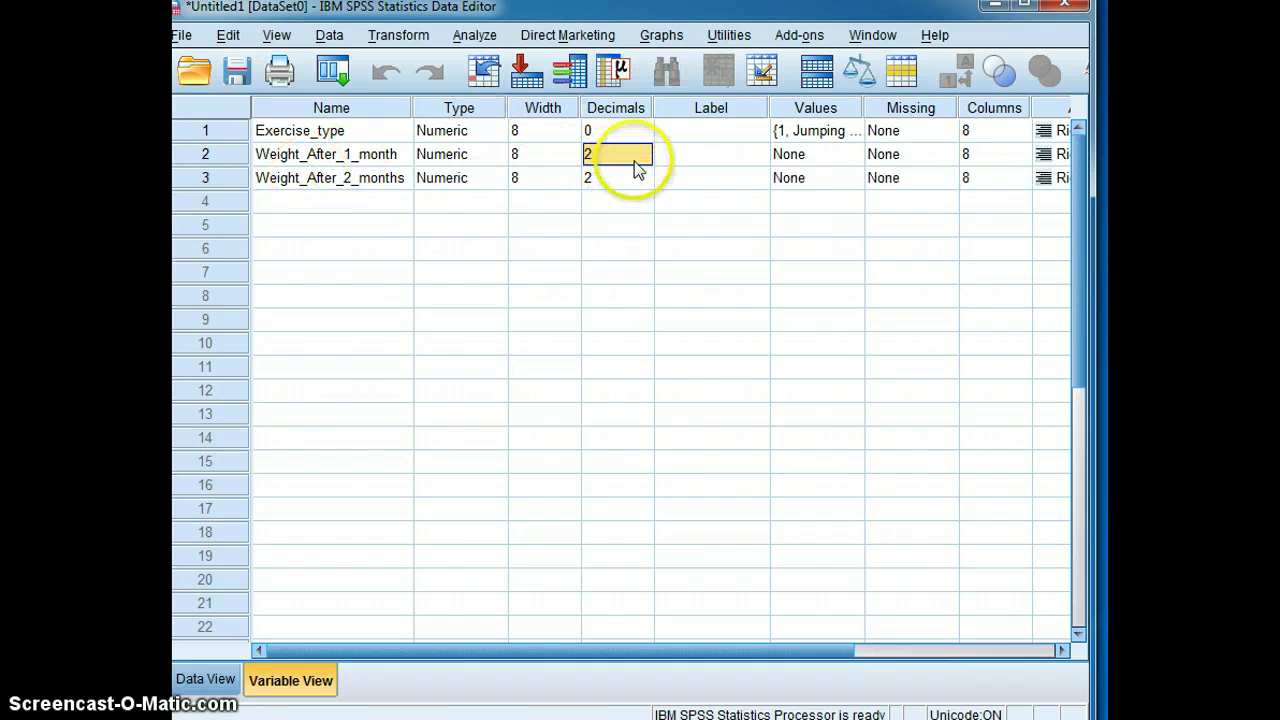
click(645, 160)
click(638, 182)
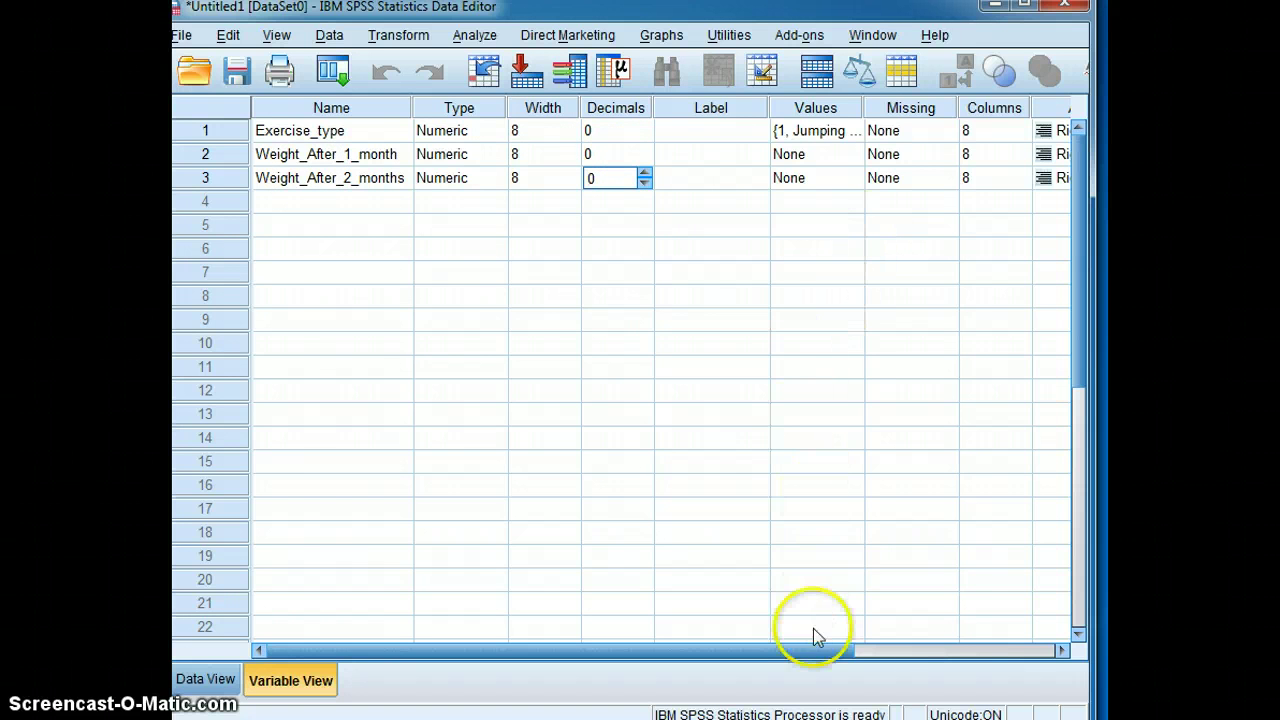
drag(811, 647, 1018, 648)
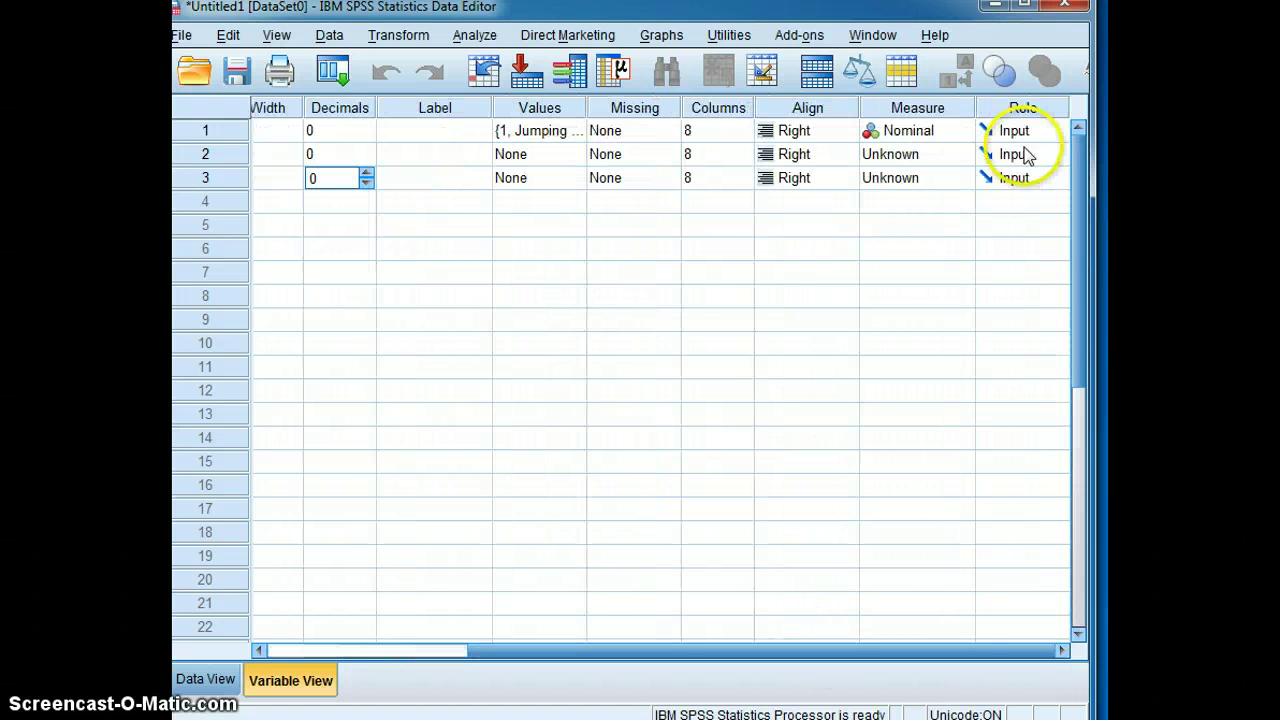
click(950, 158)
click(934, 179)
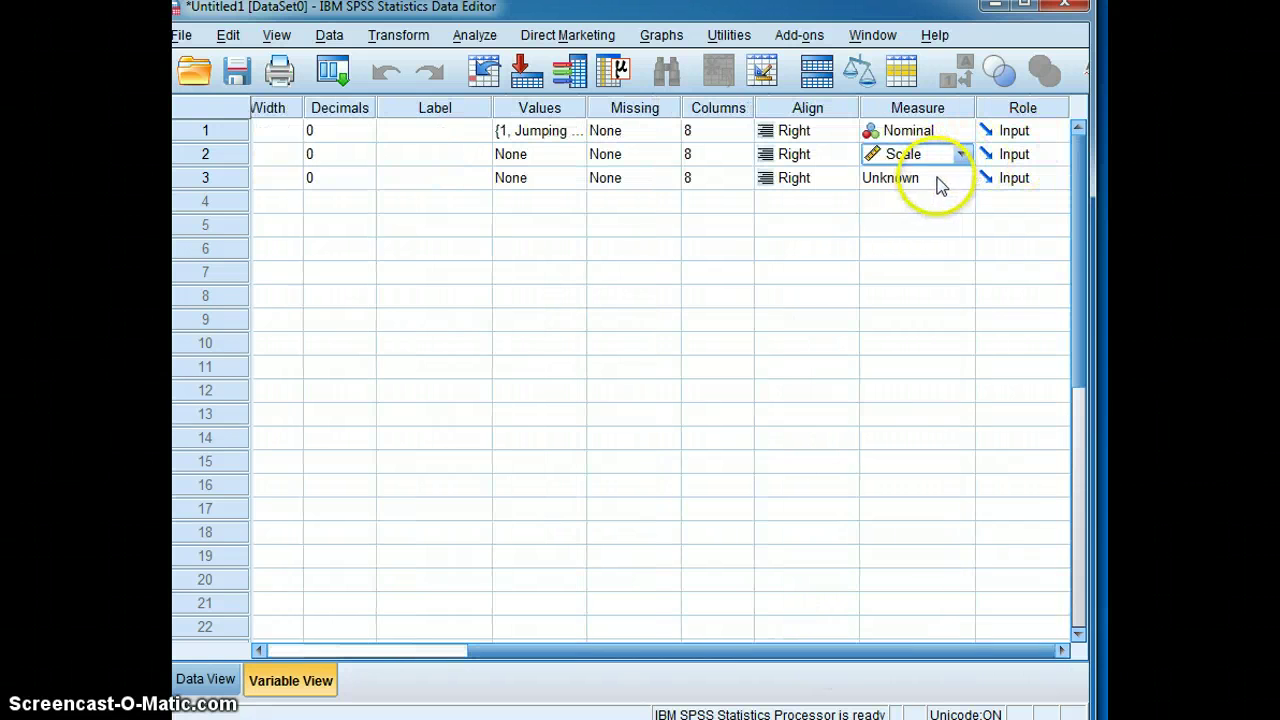
click(943, 180)
click(934, 201)
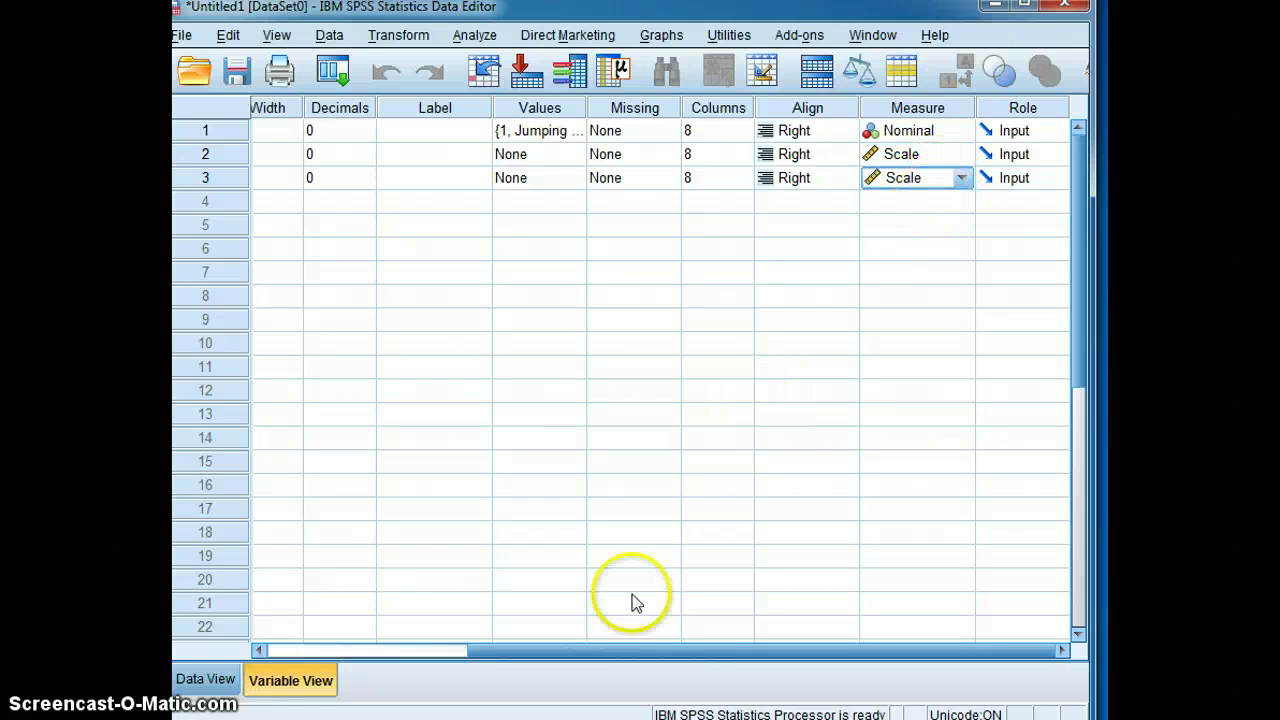
click(220, 683)
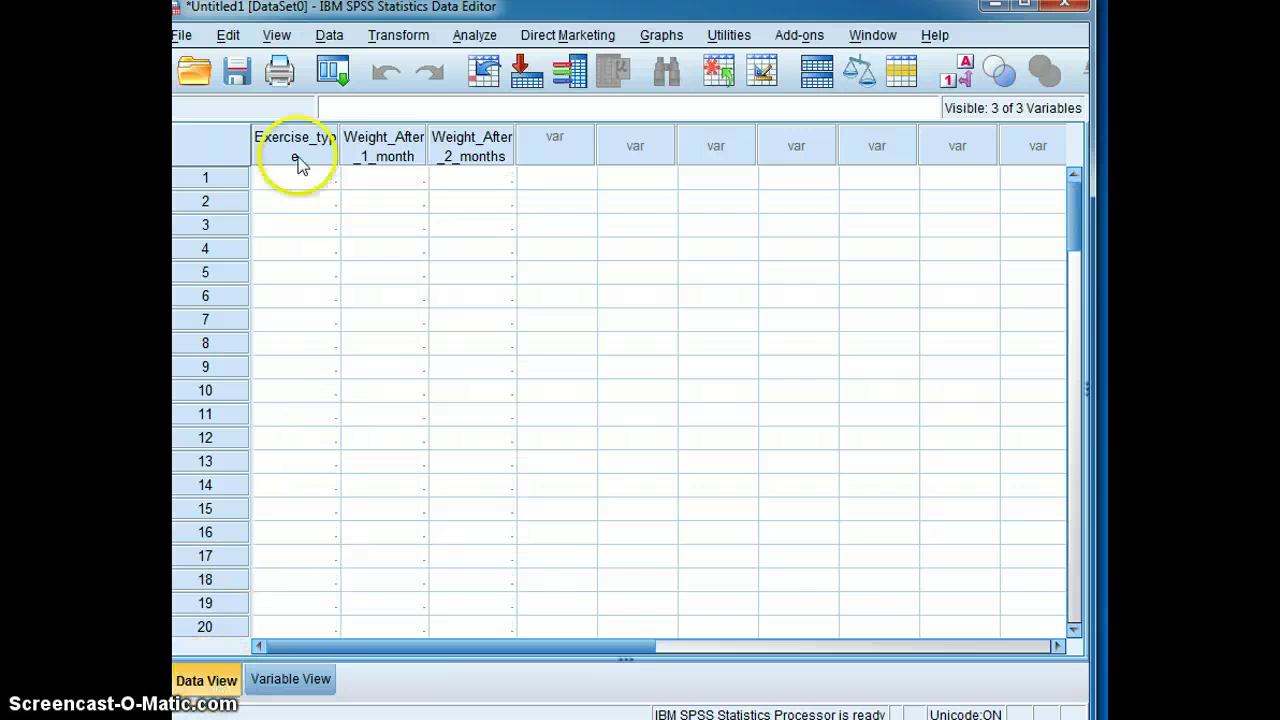
Step: Widen the Exercise_type, Weight_After_1_month and Weight_After_2_months columns so their full names show
drag(337, 147, 370, 150)
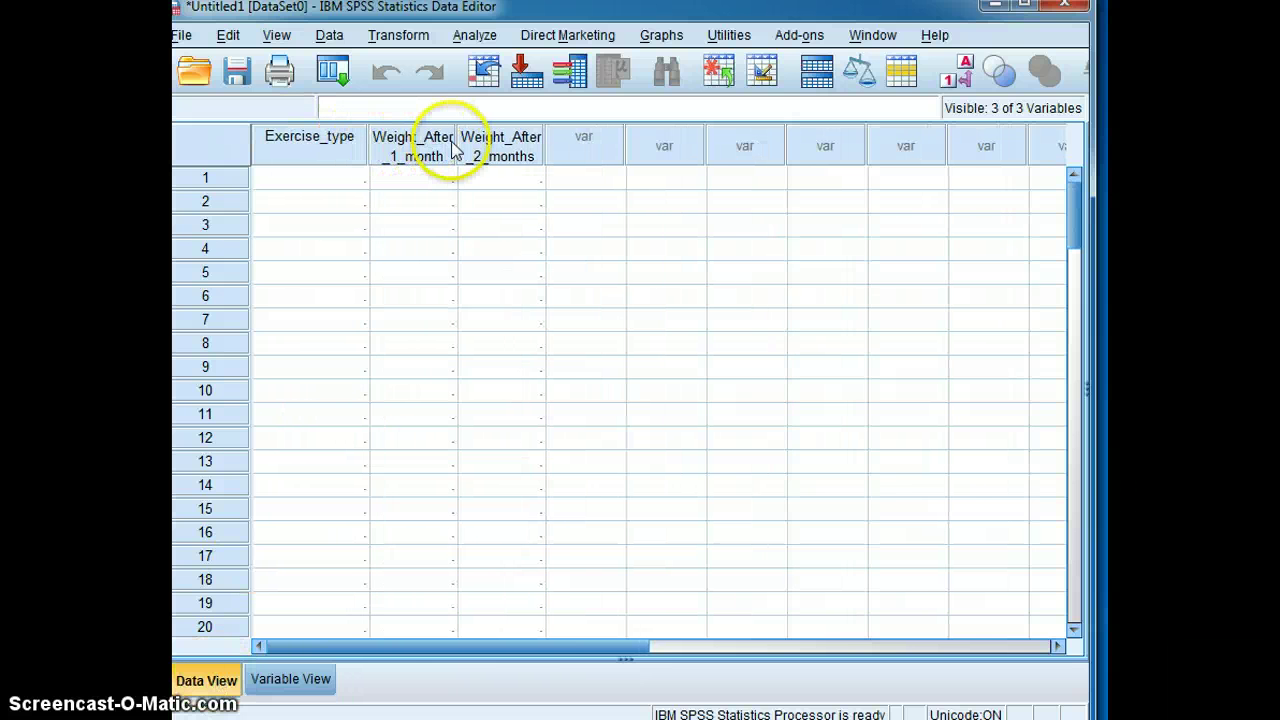
drag(455, 141, 476, 145)
drag(565, 148, 660, 170)
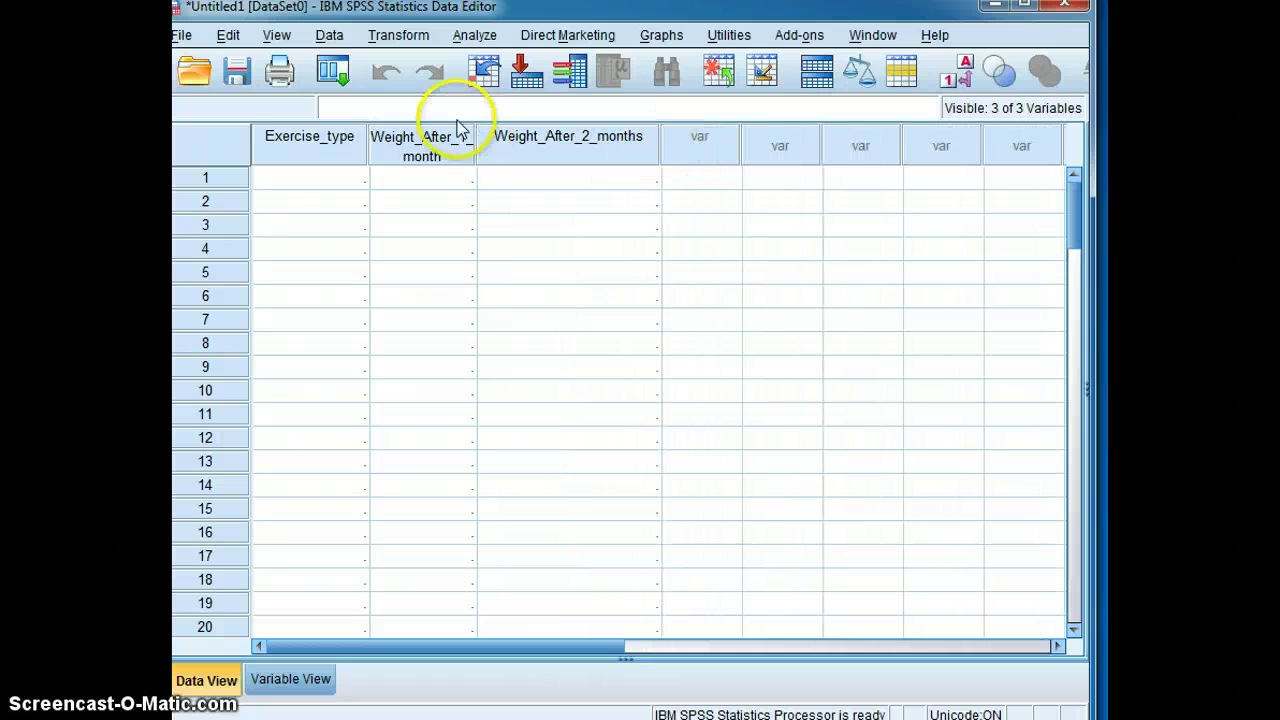
drag(474, 131, 514, 157)
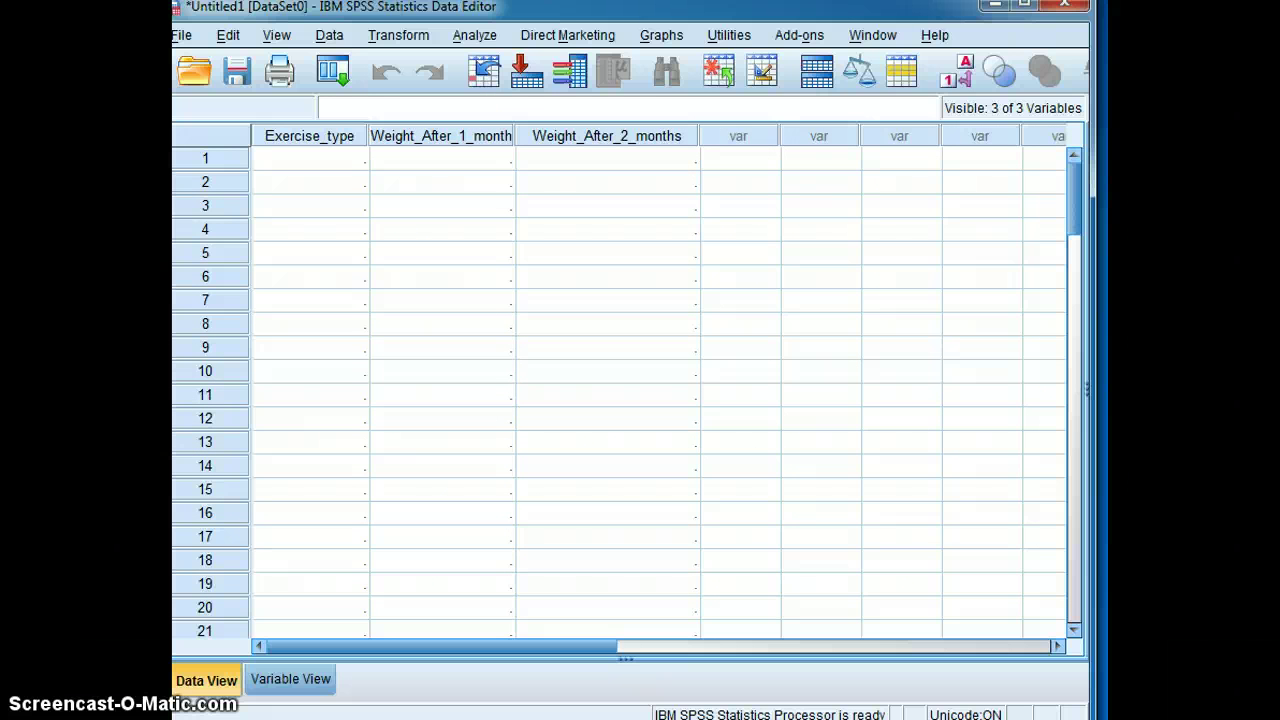
key(alt+Tab)
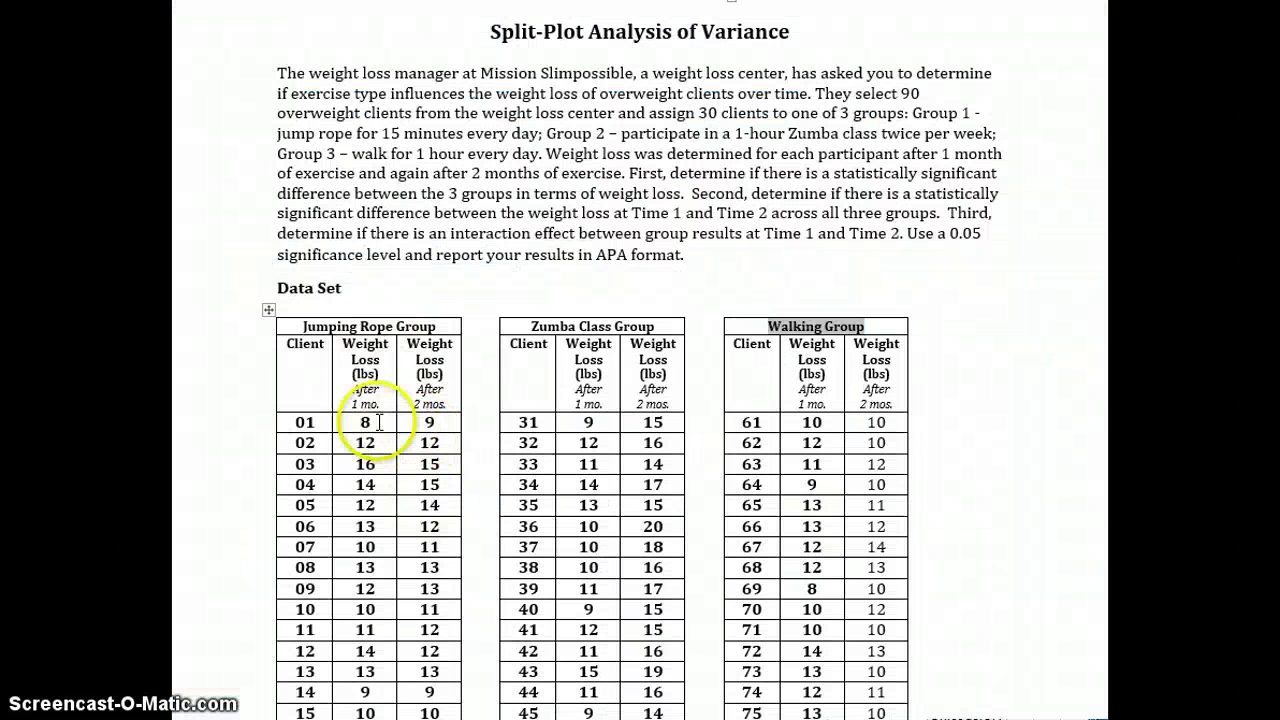
Step: Paste the Jumping Rope 1-month weights into Weight_After_1_month and set Exercise_type to 1 for rows 1–30
mouse_move(365, 422)
mouse_down()
mouse_move(343, 466)
mouse_move(345, 719)
mouse_move(380, 666)
mouse_move(378, 678)
mouse_up()
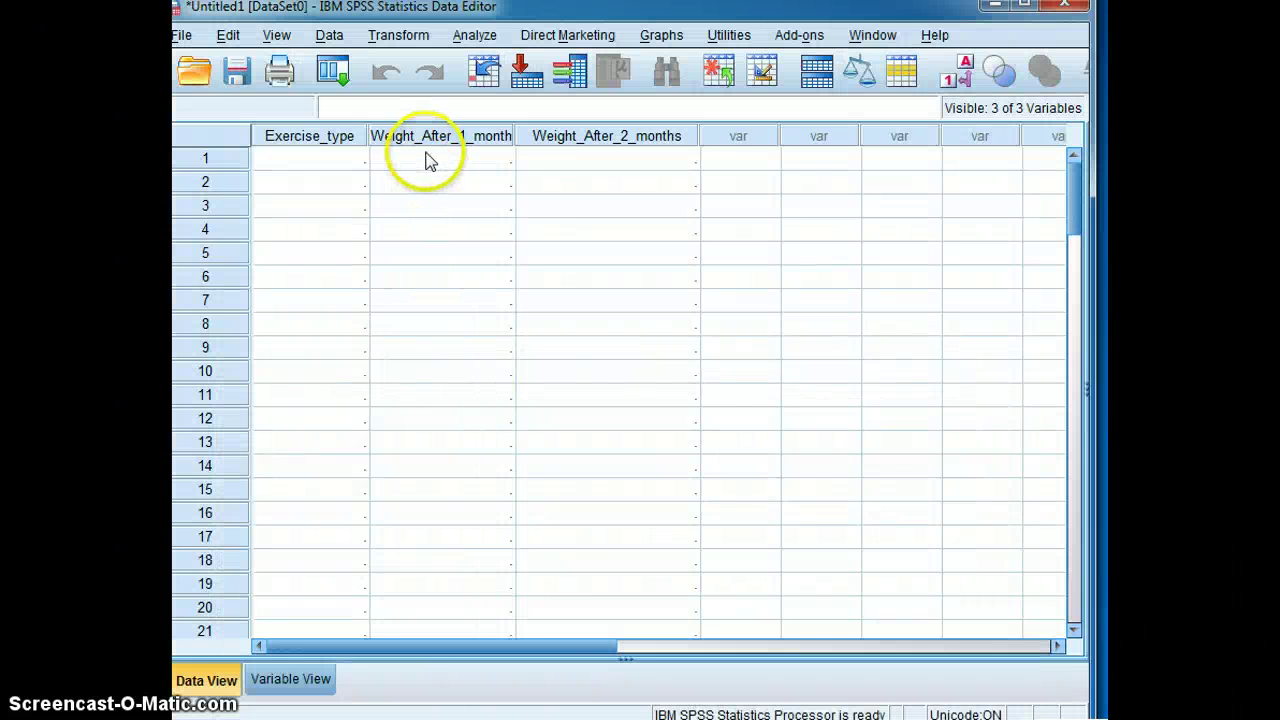
click(430, 160)
key(ctrl+v)
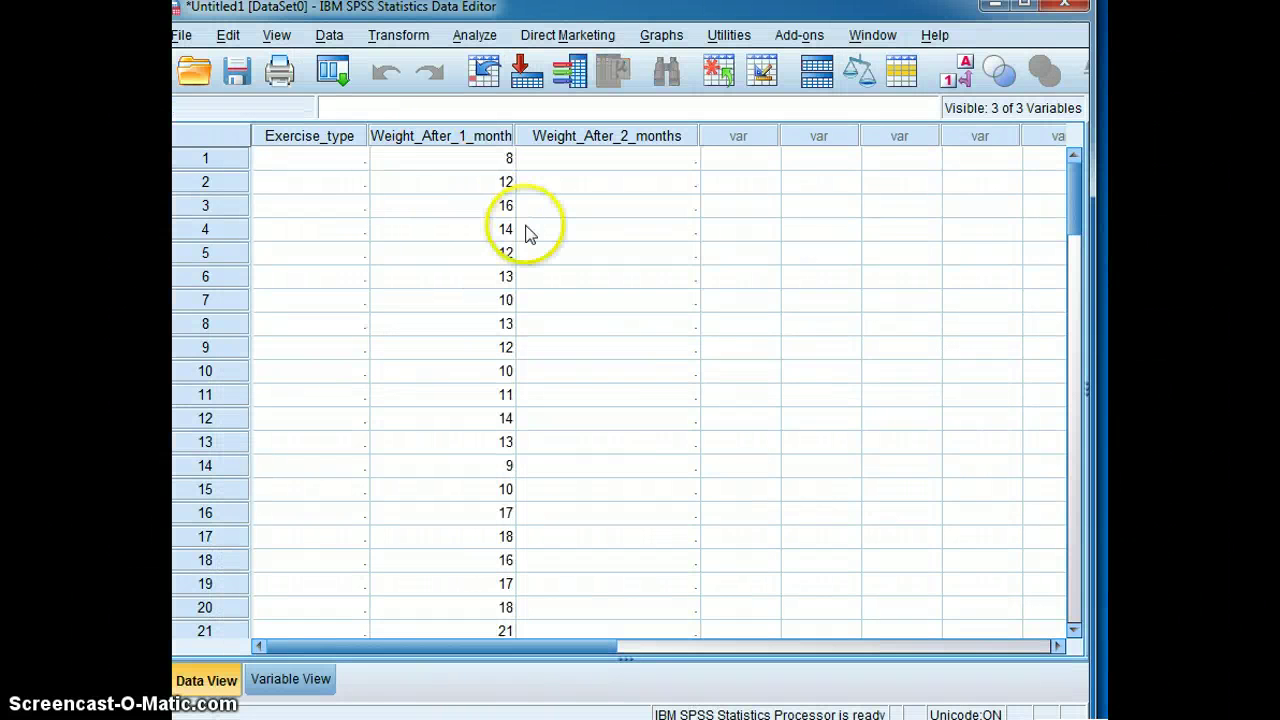
click(340, 162)
text(1)
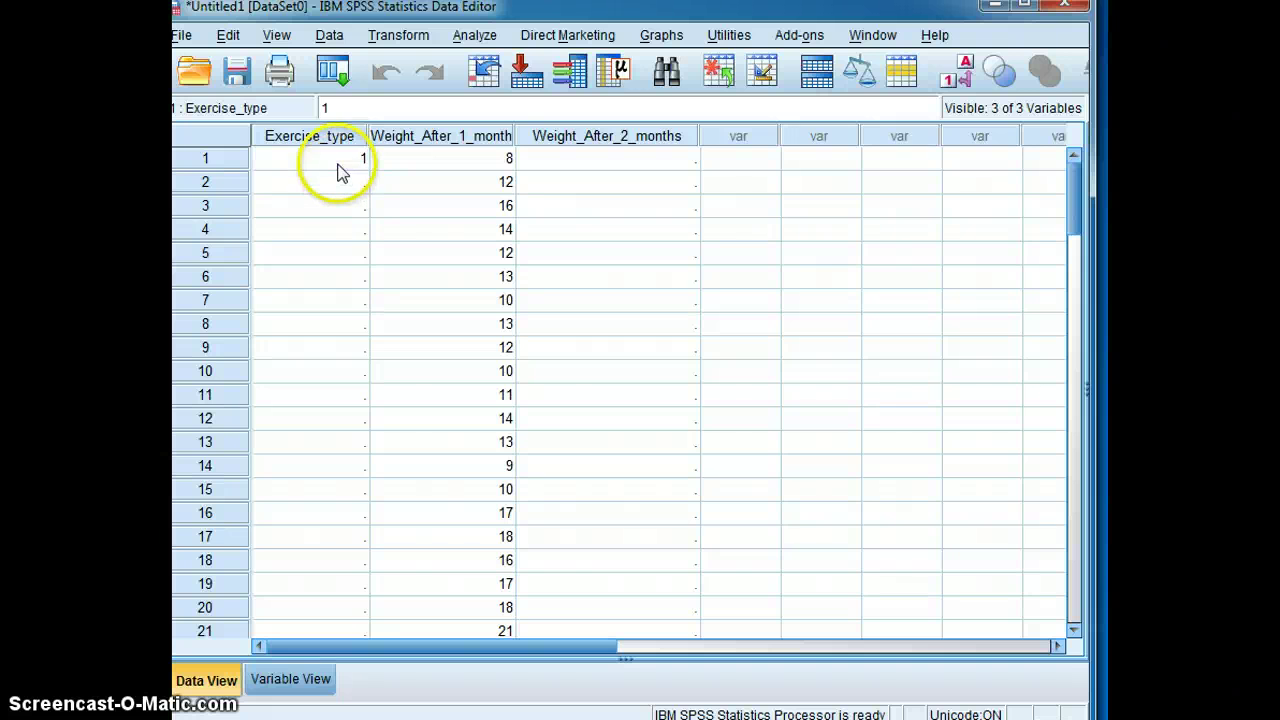
click(352, 162)
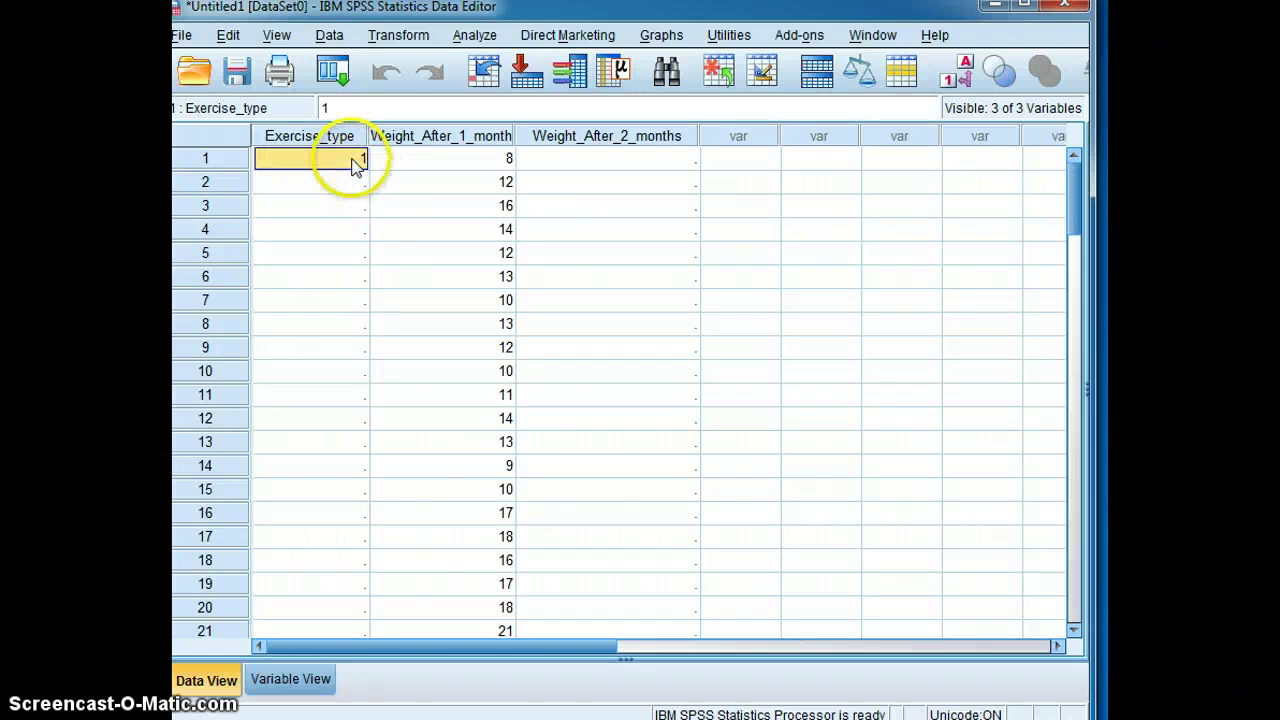
drag(355, 160, 338, 530)
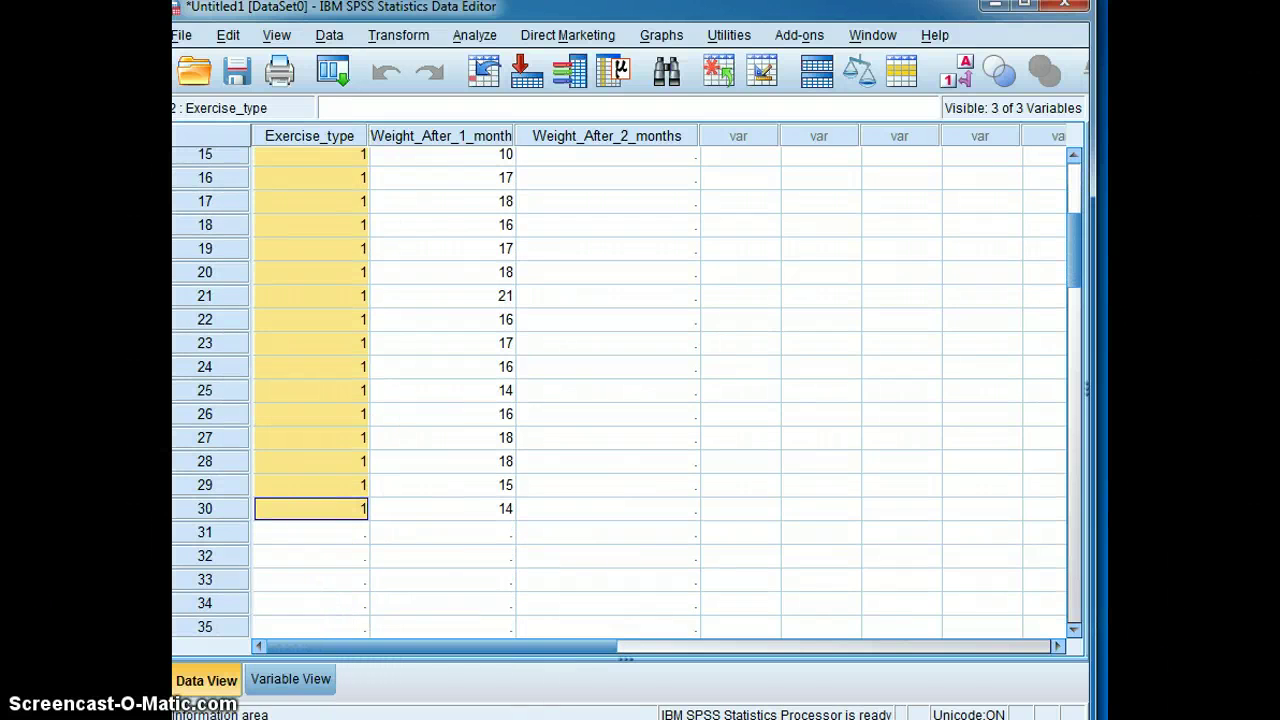
Step: Select the Jumping Rope 2-month values in Word and pick Weight_After_2_months row 15 in SPSS
key(alt+Tab)
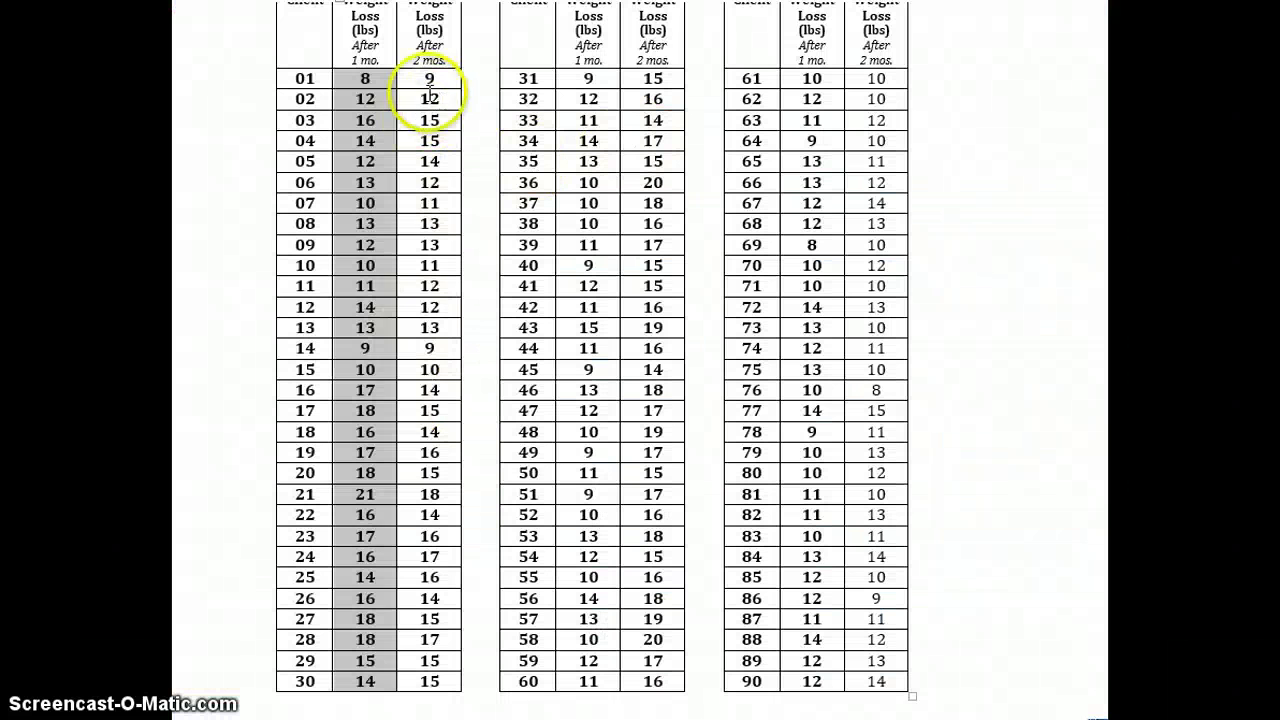
drag(424, 86, 447, 679)
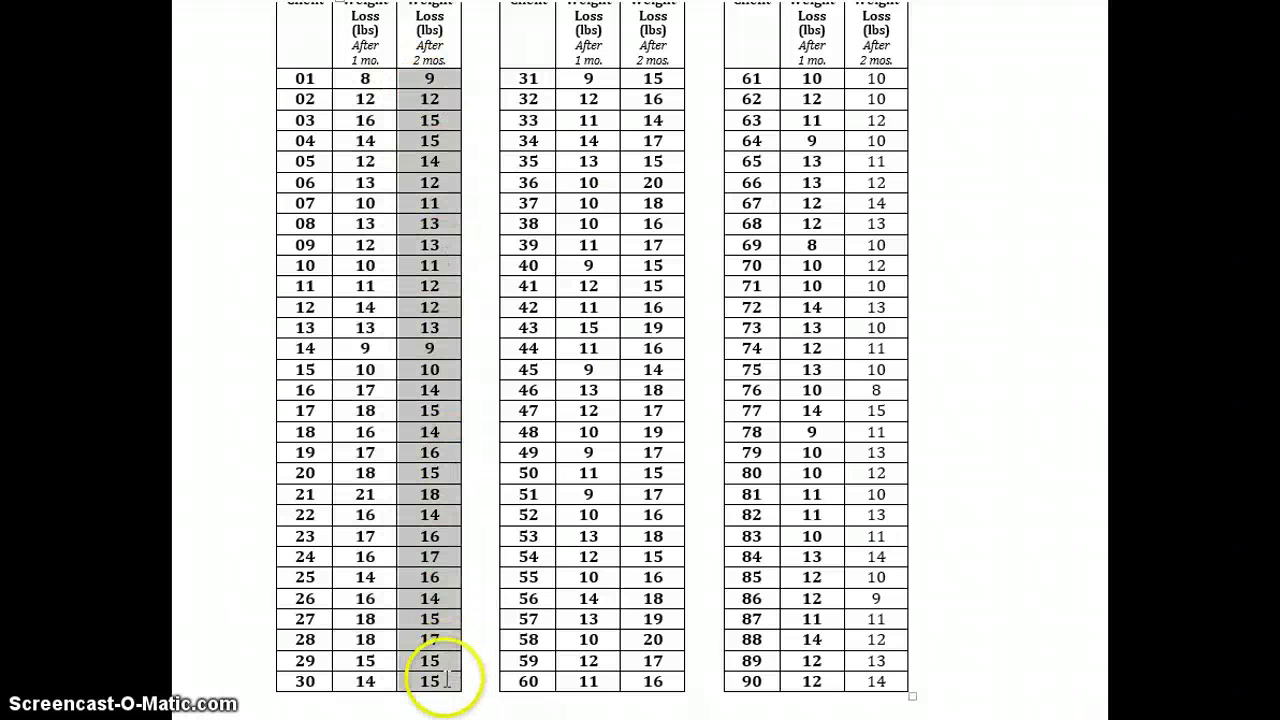
click(548, 630)
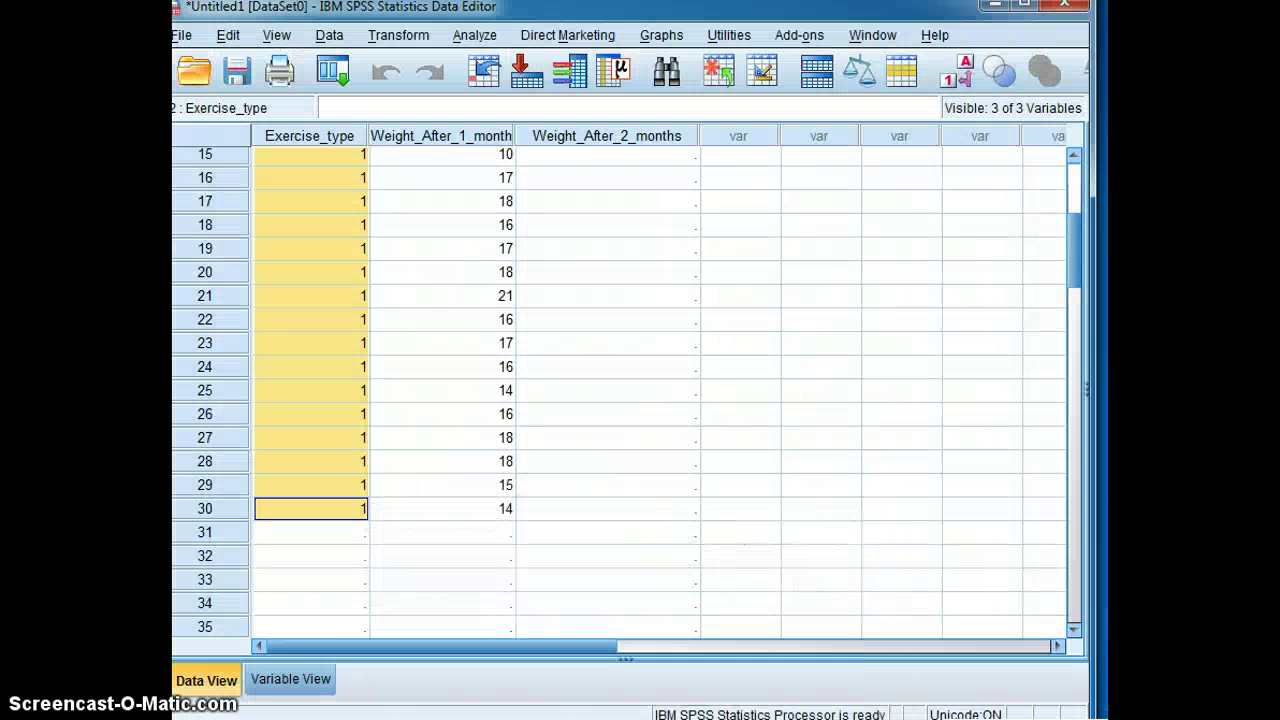
click(577, 162)
key(ctrl+v)
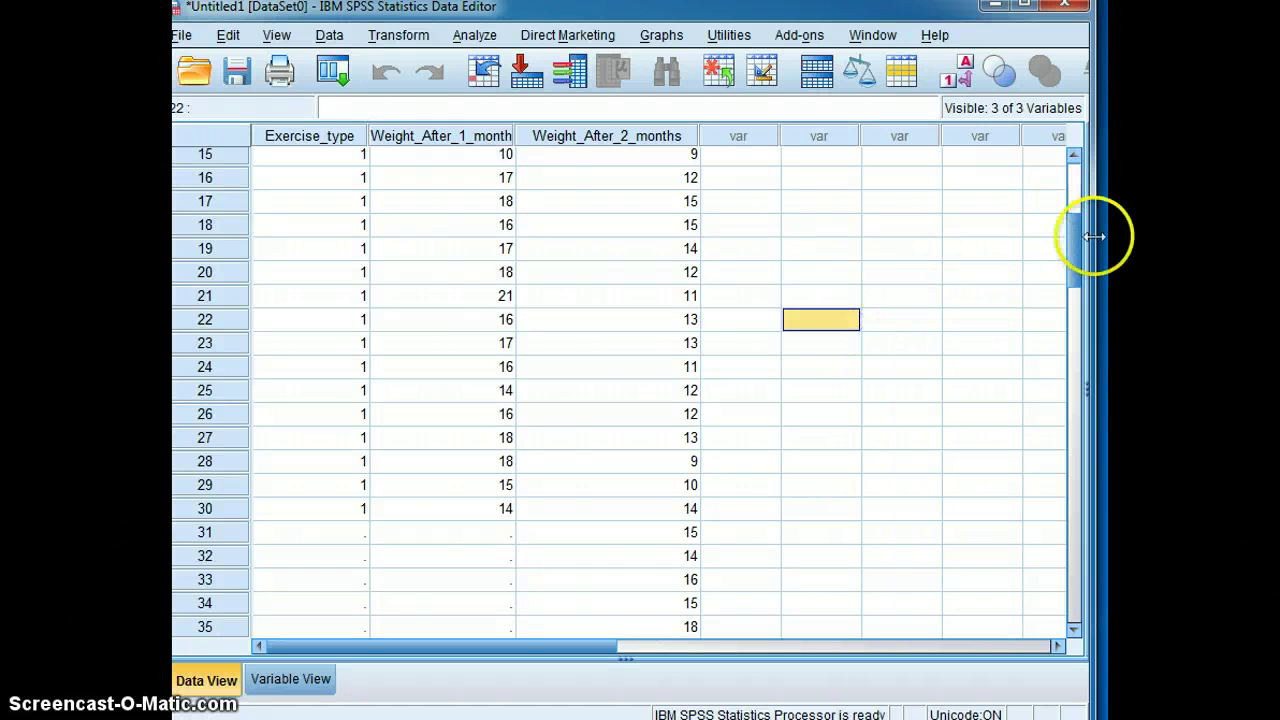
drag(1075, 248, 1073, 141)
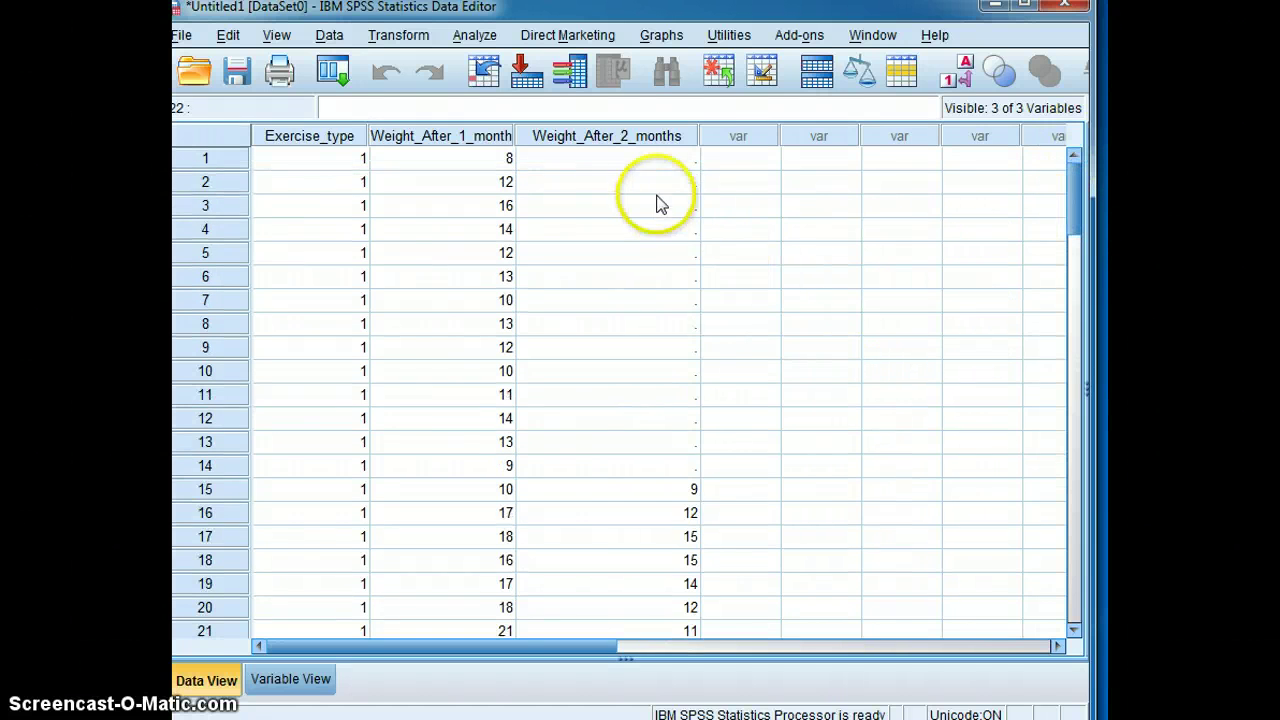
click(649, 162)
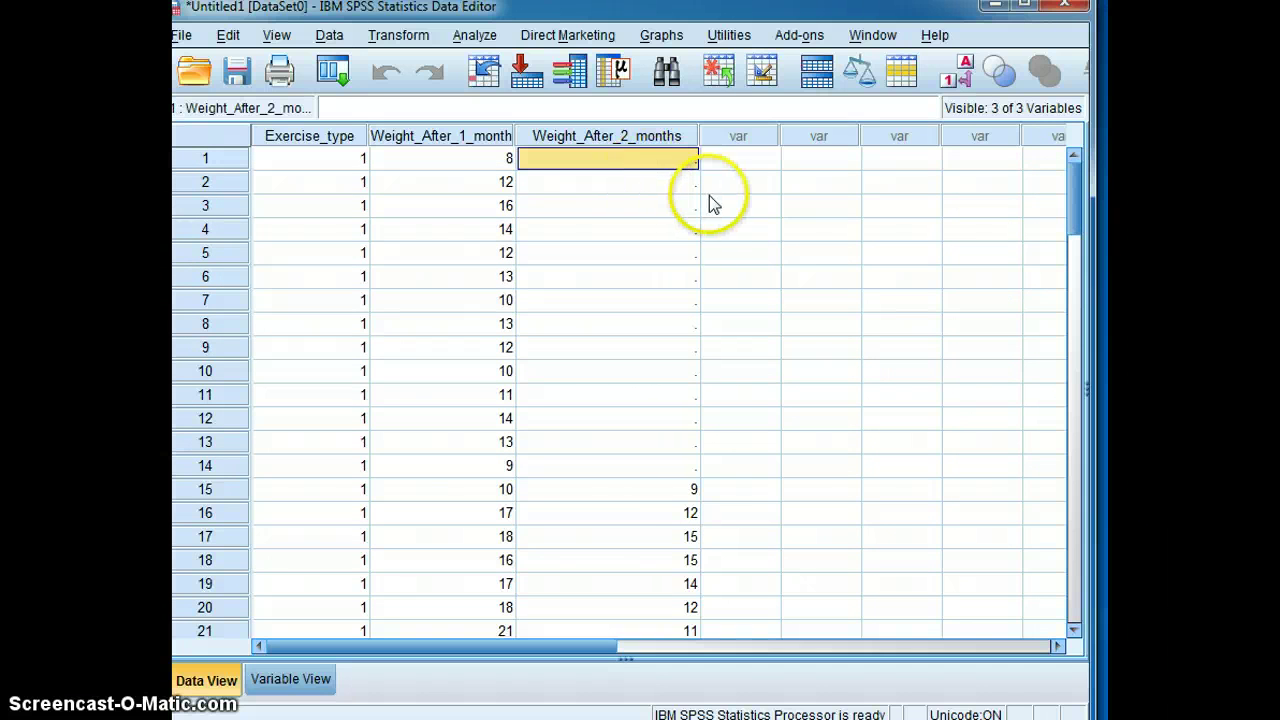
drag(650, 489, 664, 519)
key(Delete)
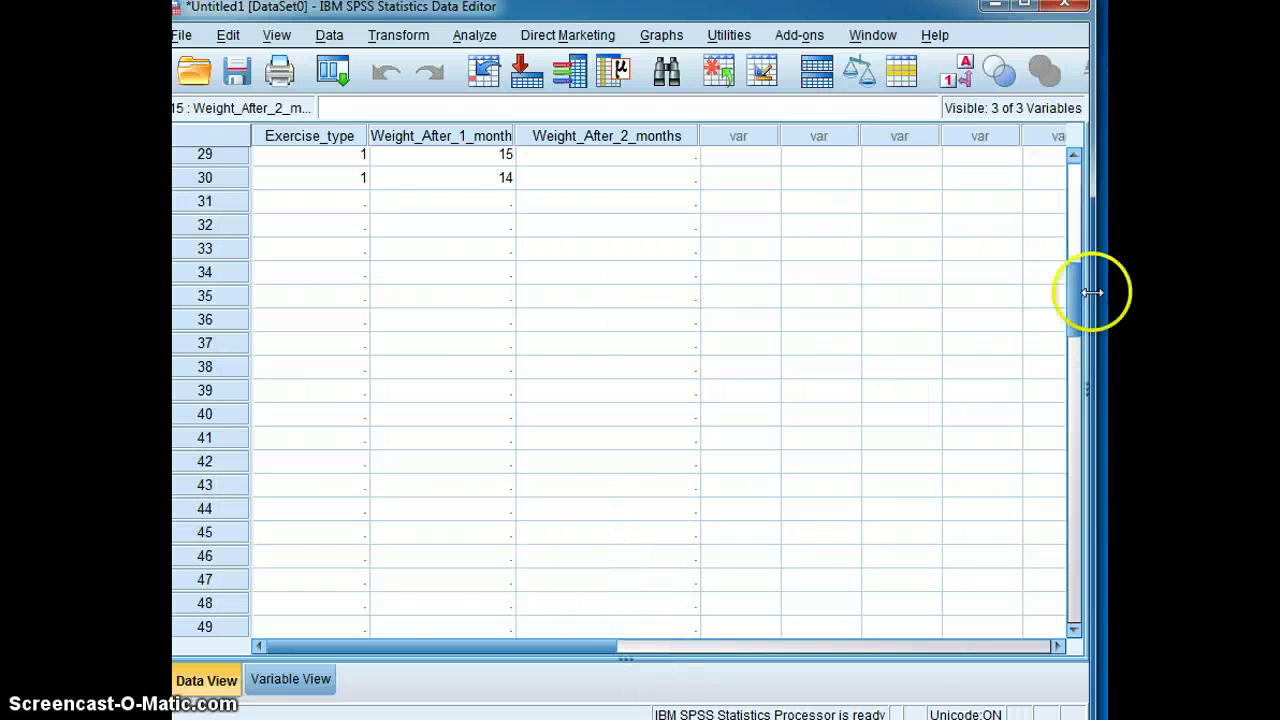
drag(1074, 296, 1085, 120)
click(612, 160)
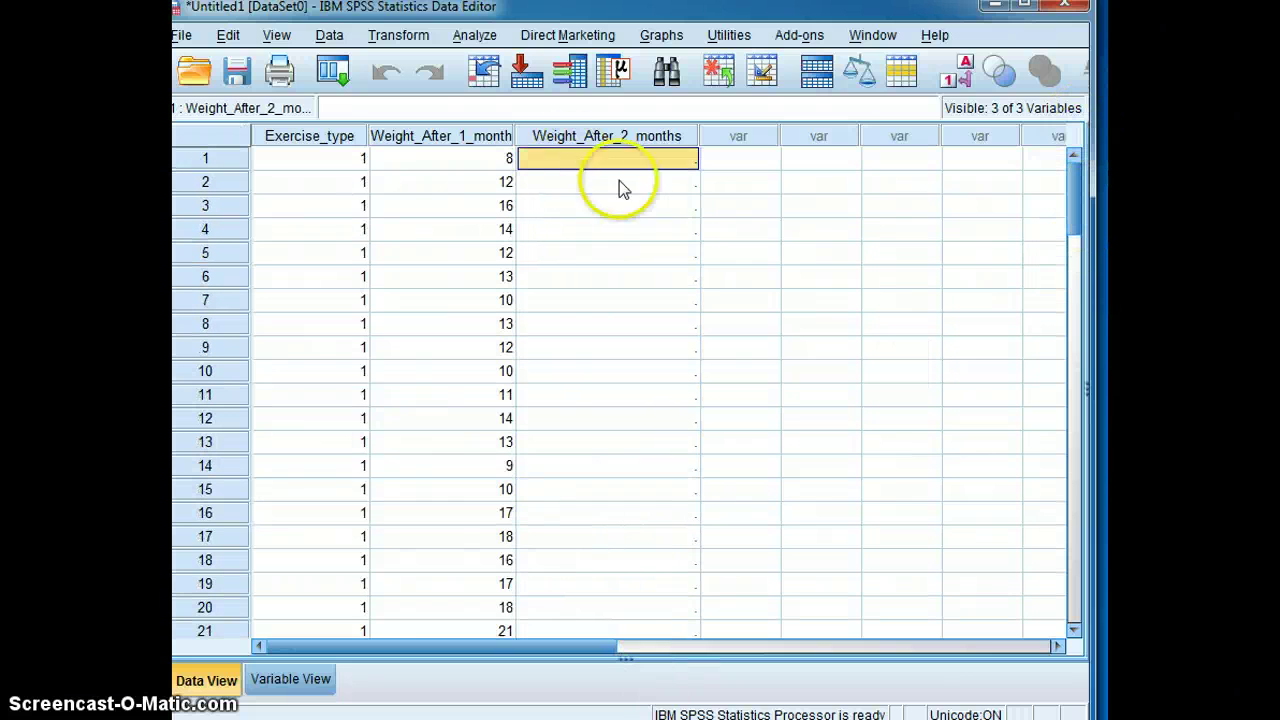